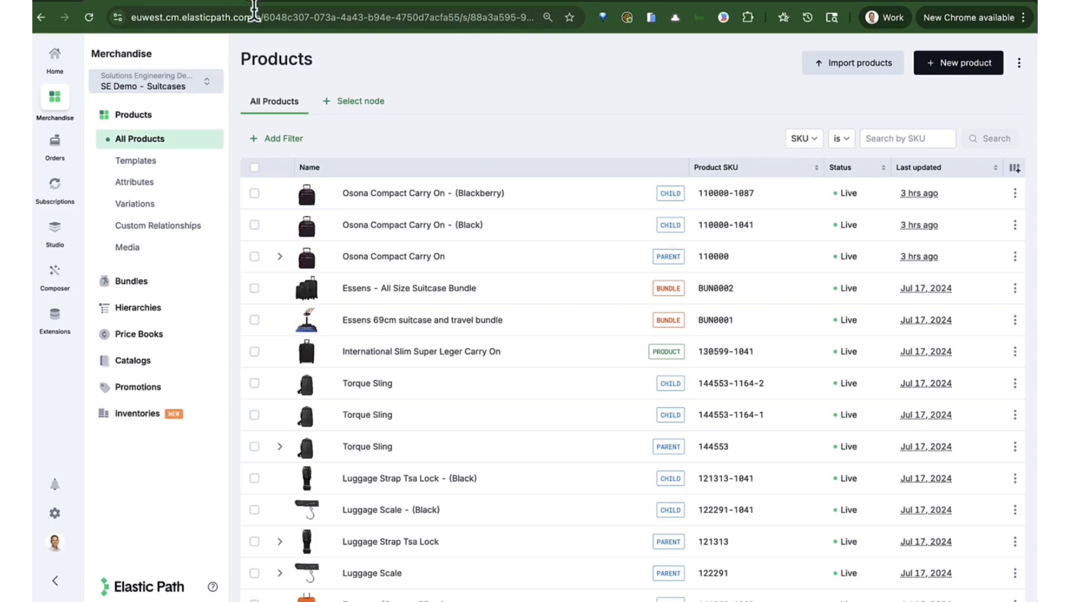
Step: View the Samsonite storefront's account page, and review the SE Demo - Suitcases store's hierarchies and price books
click(289, 3)
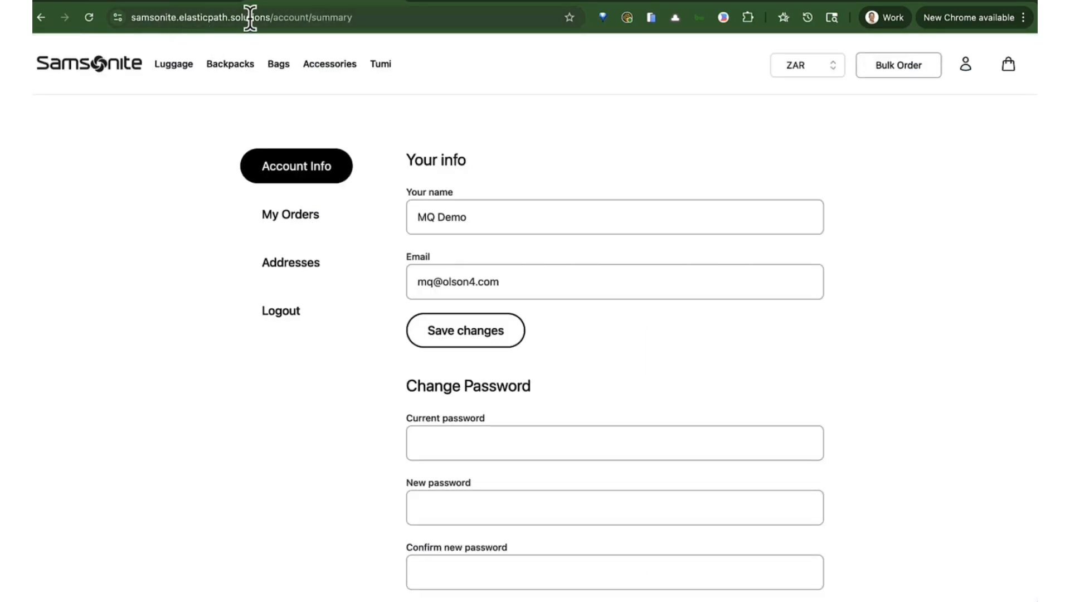
click(169, 2)
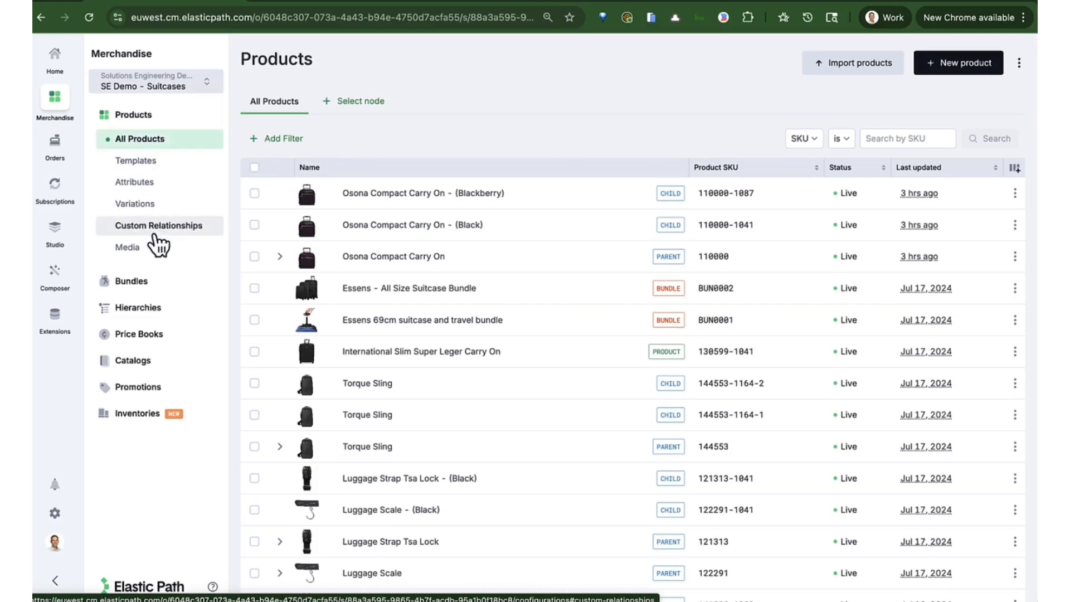
click(140, 310)
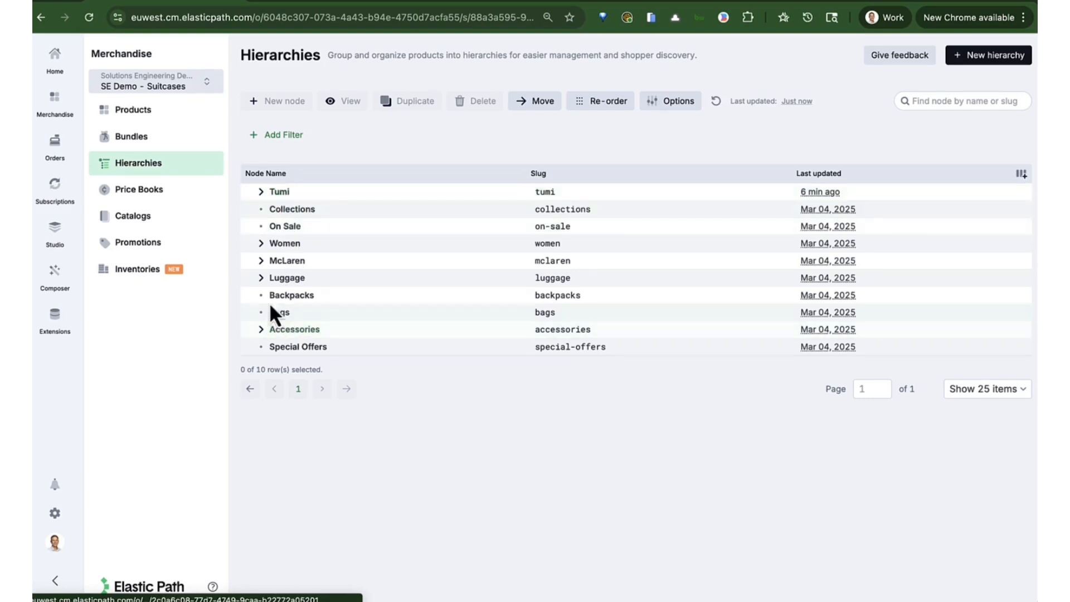
click(166, 193)
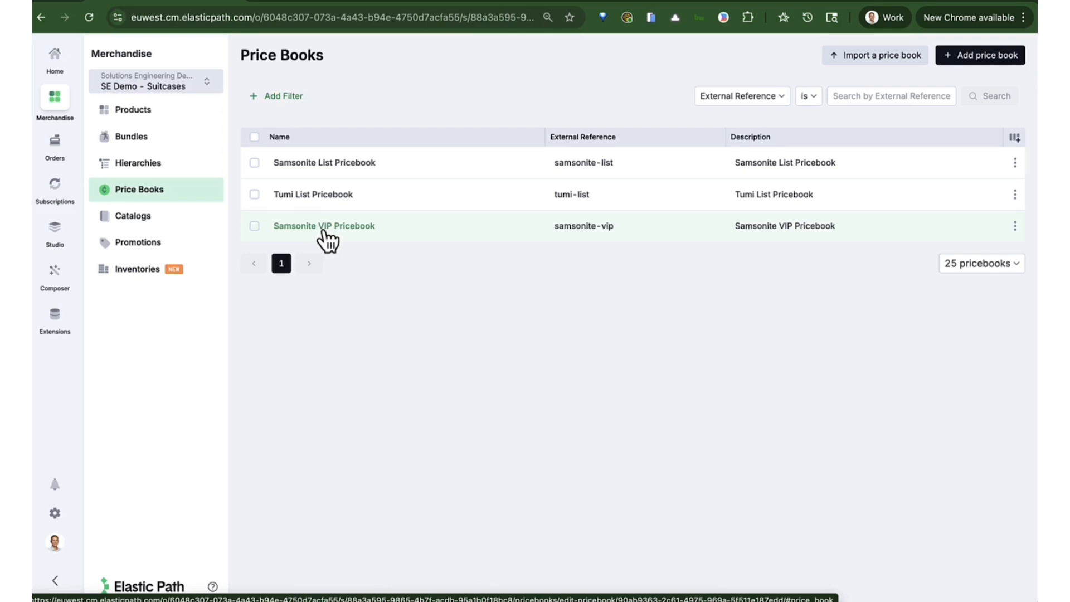
Step: Examine the hierarchies and price books assigned to the Samsonite Default Catalog and the Samsonite VIP Catalog
click(150, 216)
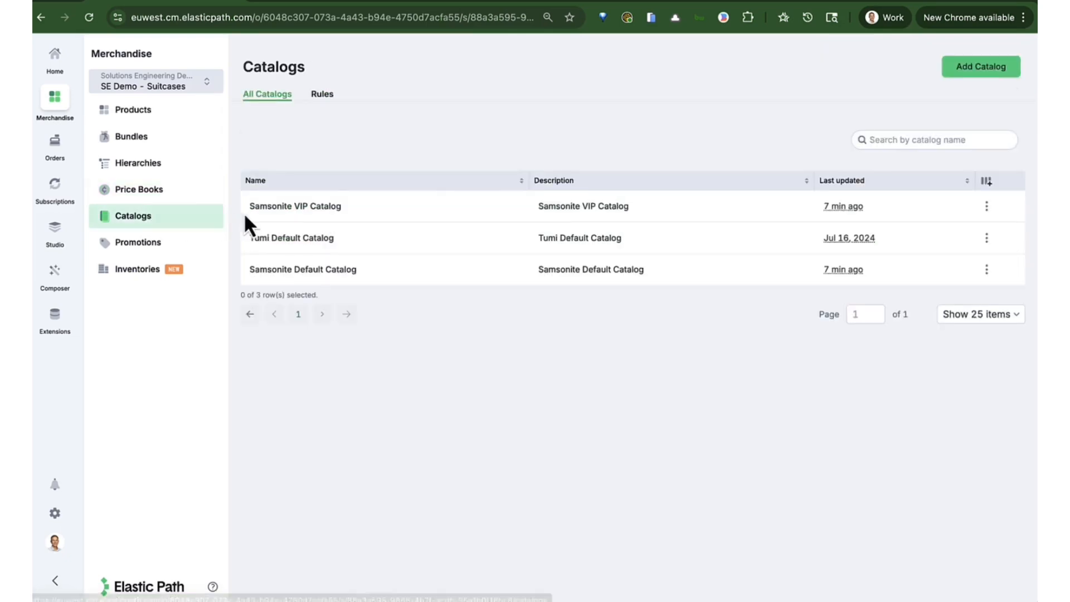
click(281, 268)
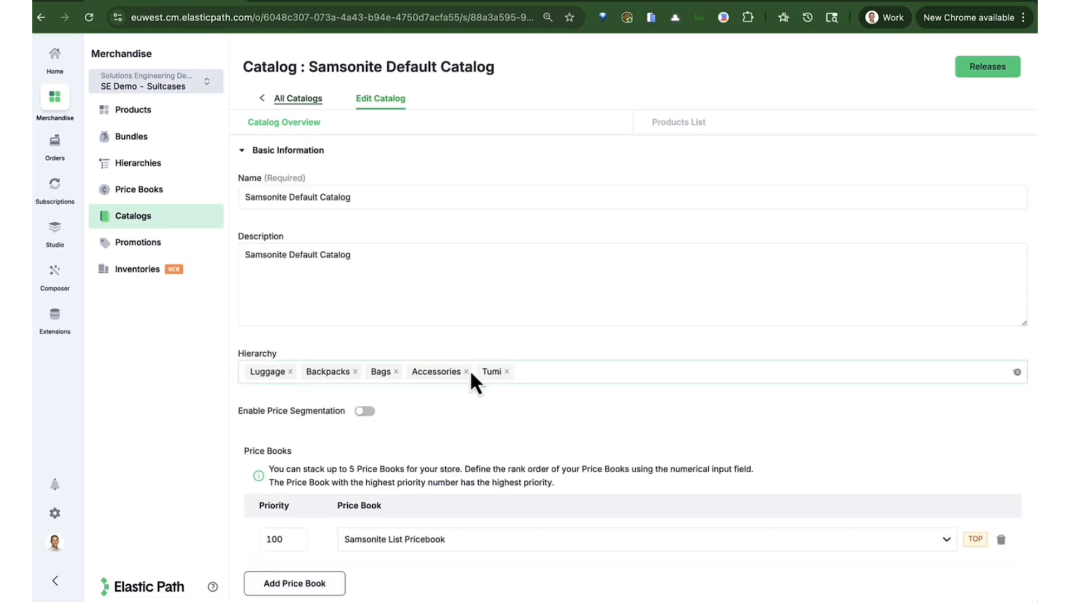
scroll(367, 434, down, 2)
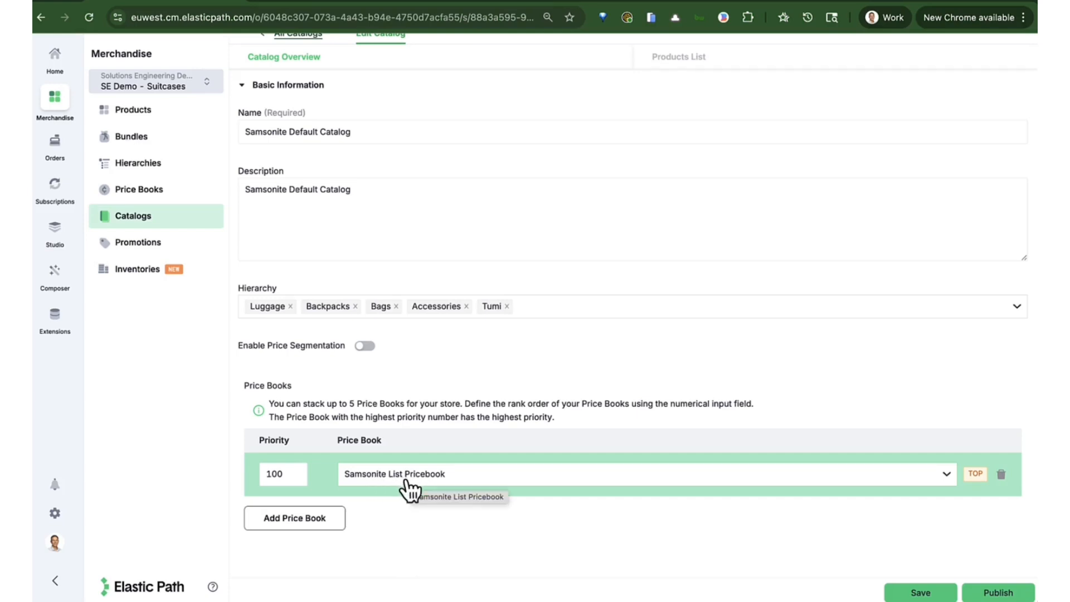
scroll(440, 420, up, 2)
click(295, 100)
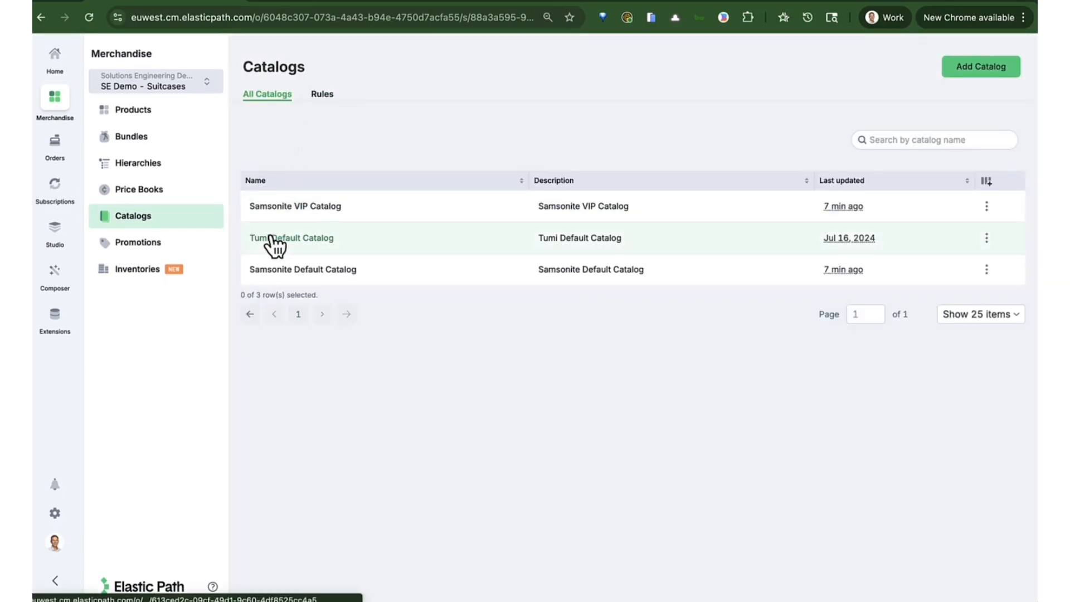
click(310, 205)
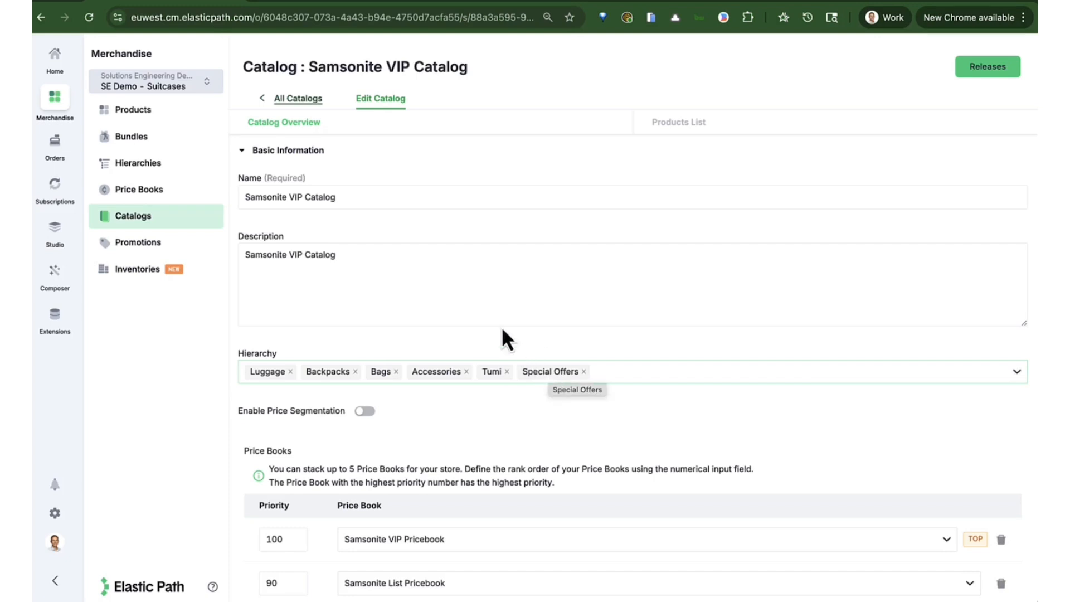
click(279, 100)
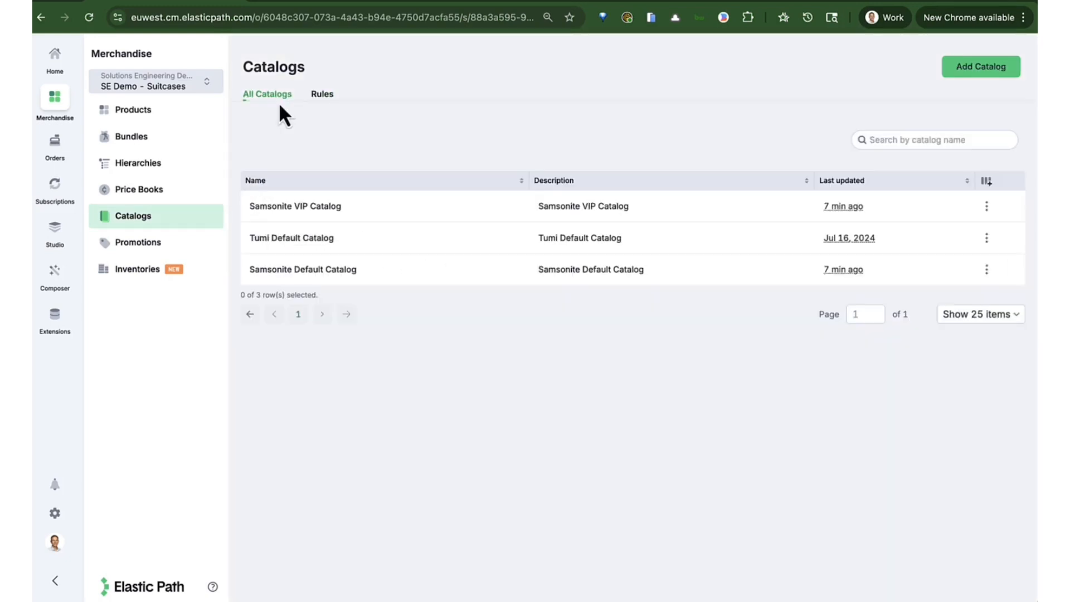
Step: Compare the Samsonite Default Catalog Rule's tags with the Samsonite and Tumi storefront addresses, and return to the catalog rules list
click(321, 96)
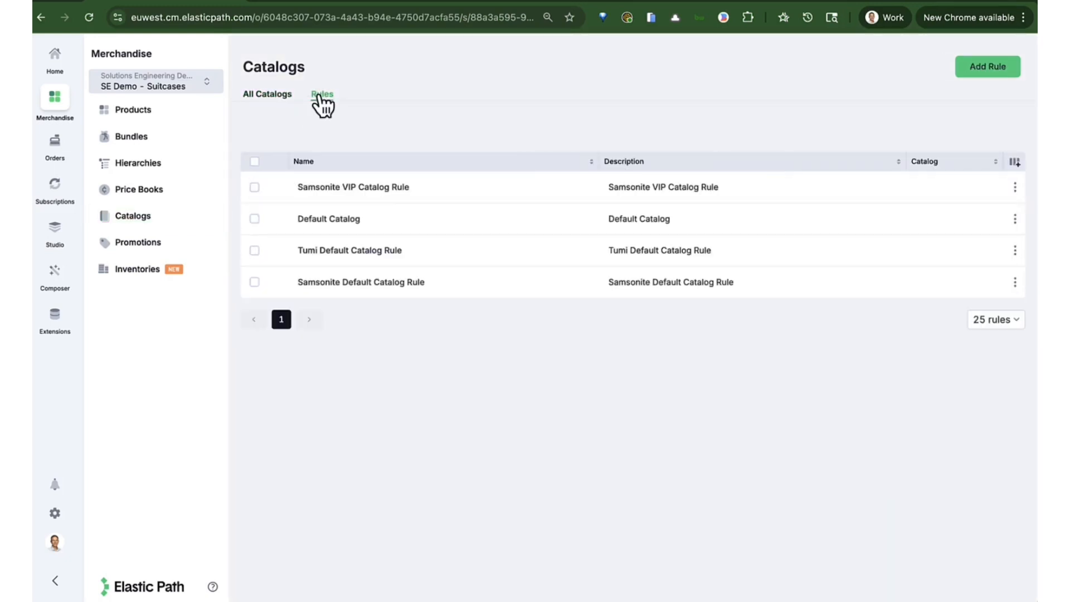
click(315, 283)
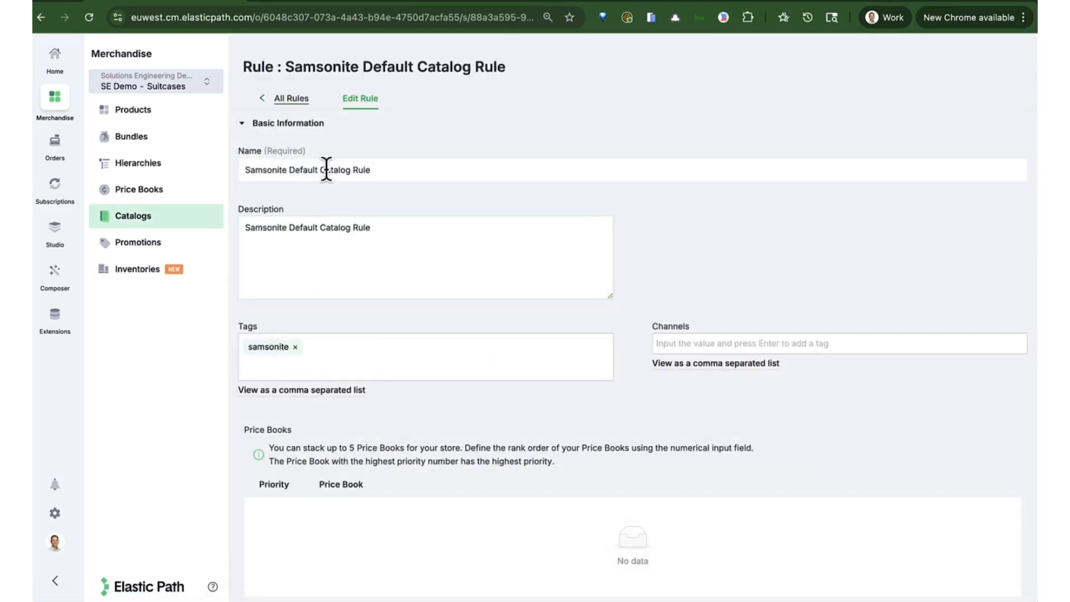
click(322, 4)
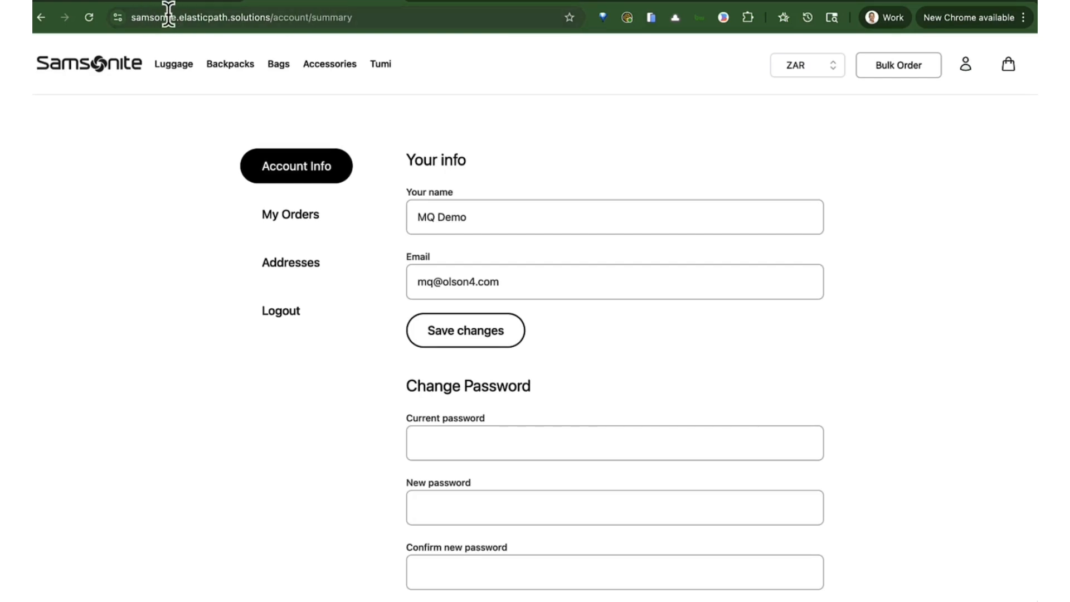
click(454, 4)
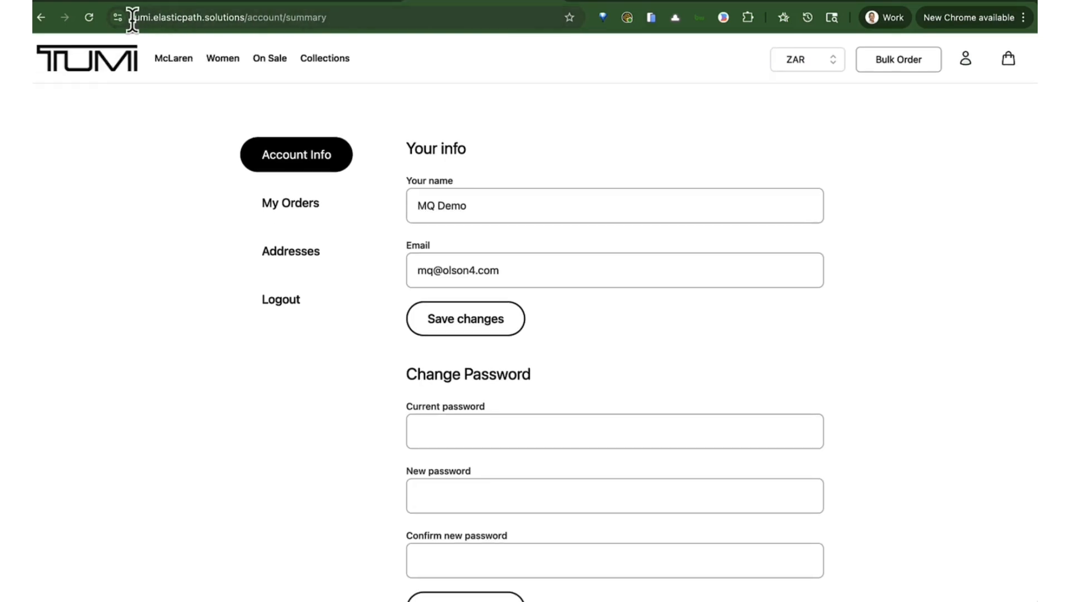
click(173, 2)
click(286, 100)
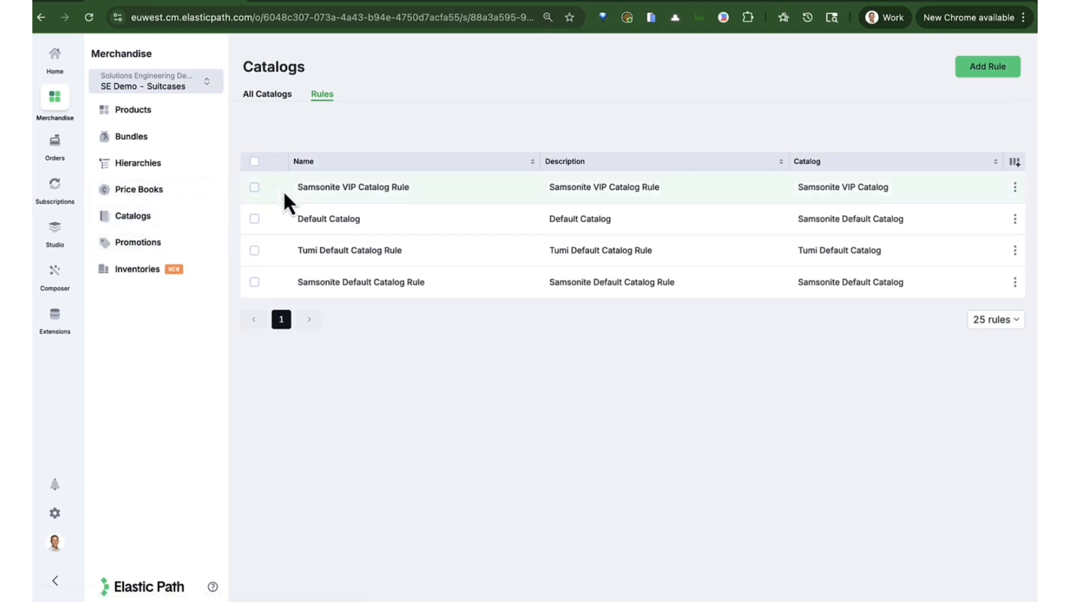
Step: Examine the general details, conditions and actions of the 30% off Tumi promotion
click(131, 242)
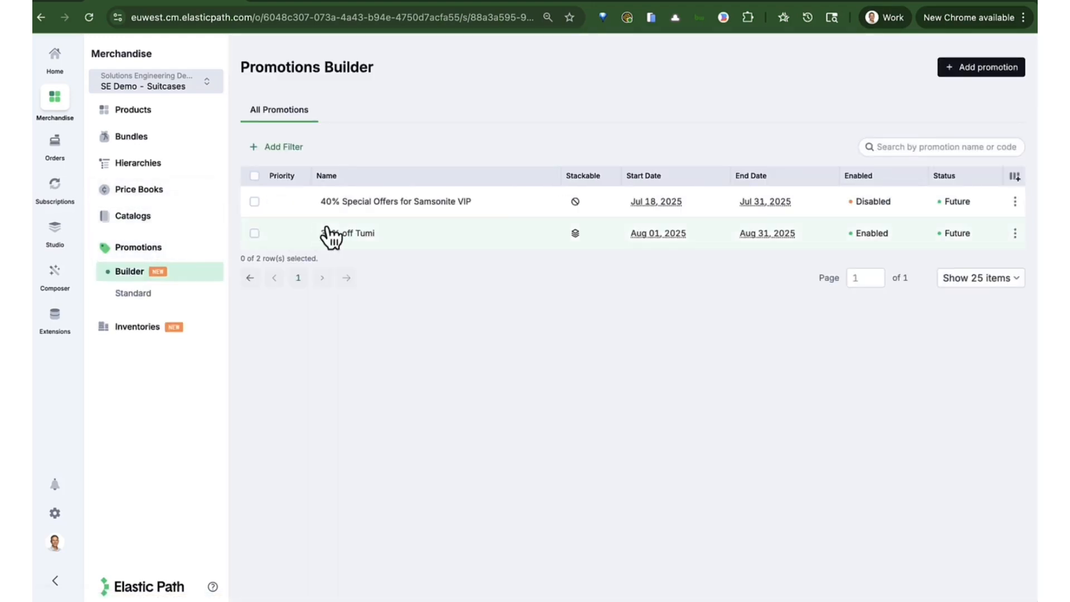
click(329, 233)
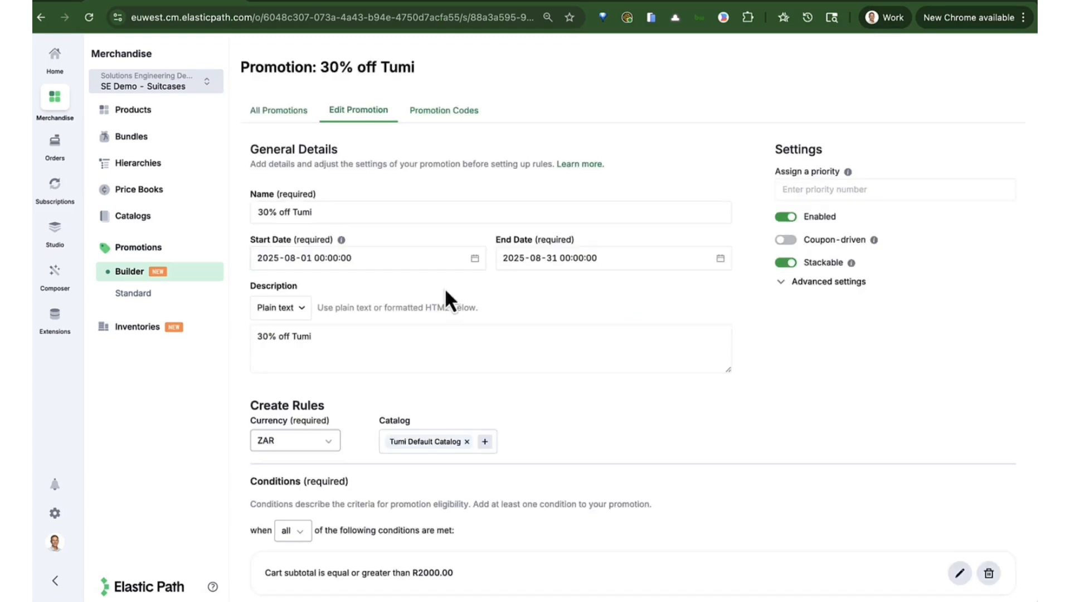
click(413, 212)
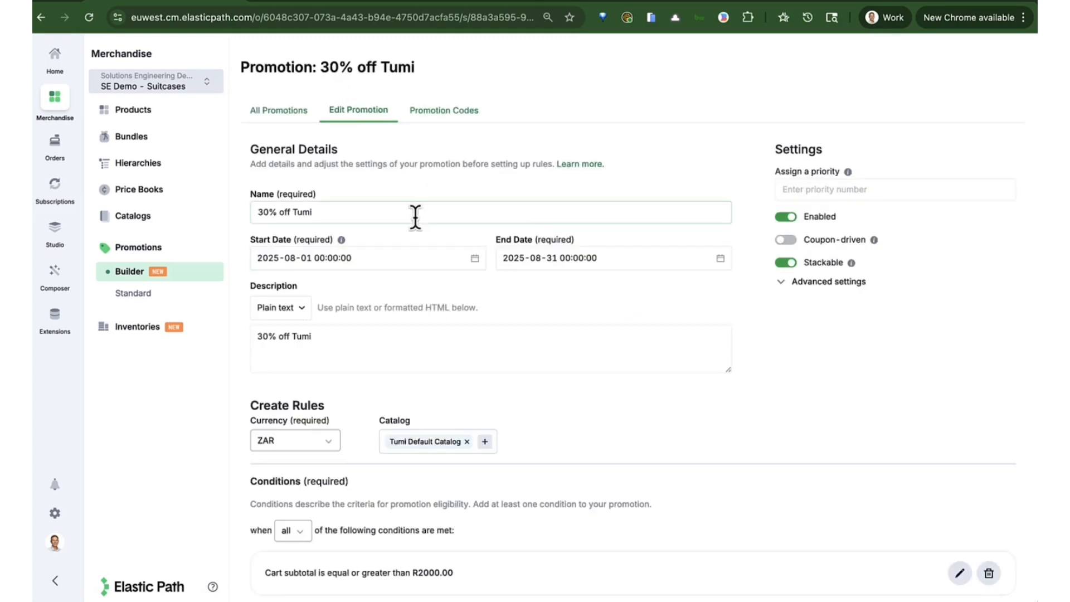
scroll(416, 217, down, 3)
scroll(412, 418, down, 3)
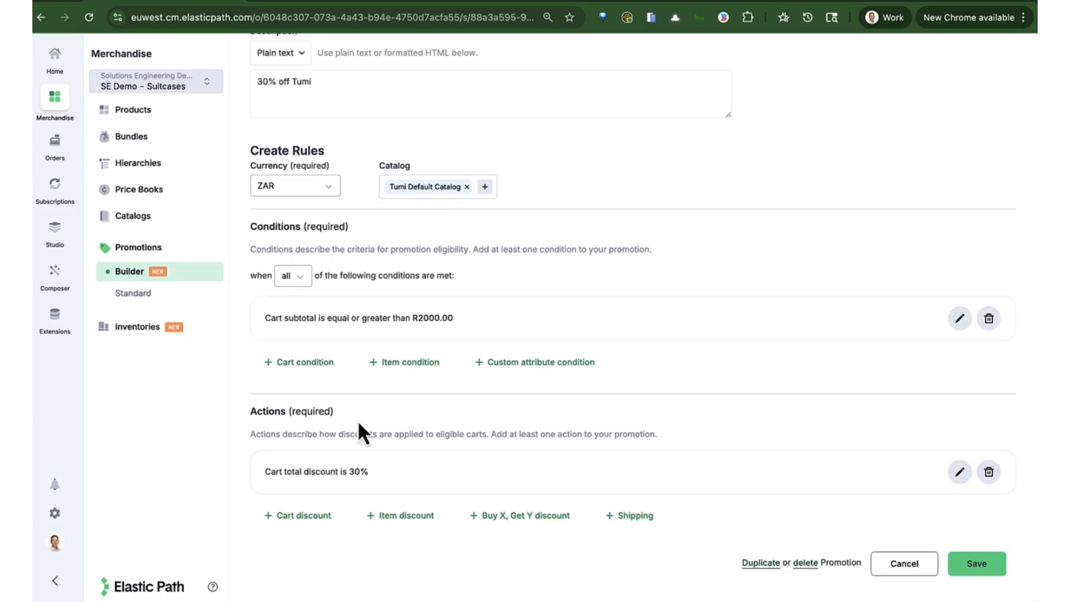
Step: Examine the catalog, conditions and actions of the 40% Special Offers for Samsonite VIP promotion
click(134, 274)
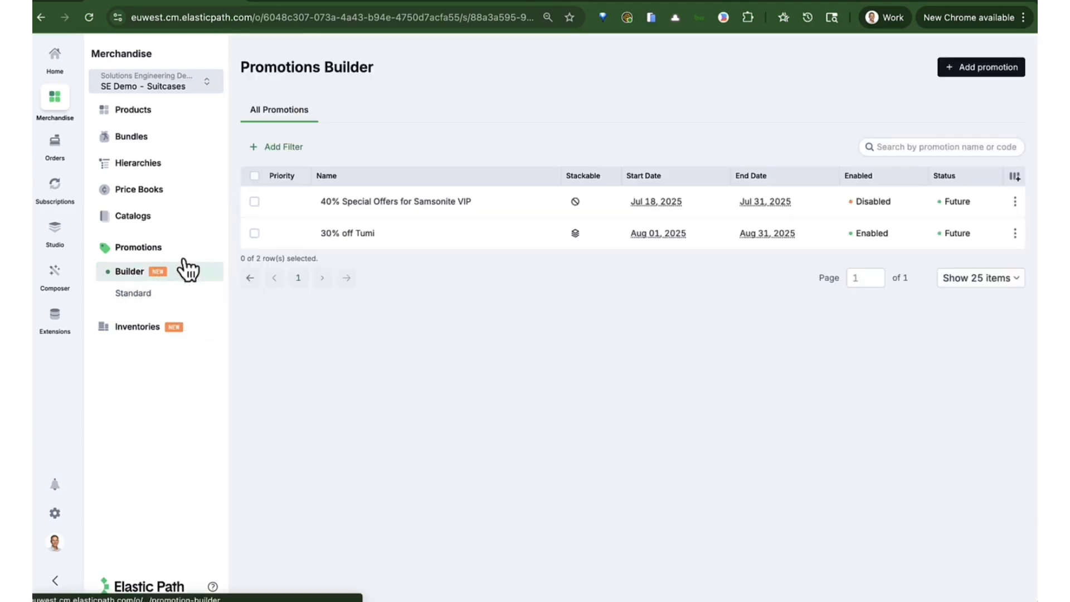
click(373, 212)
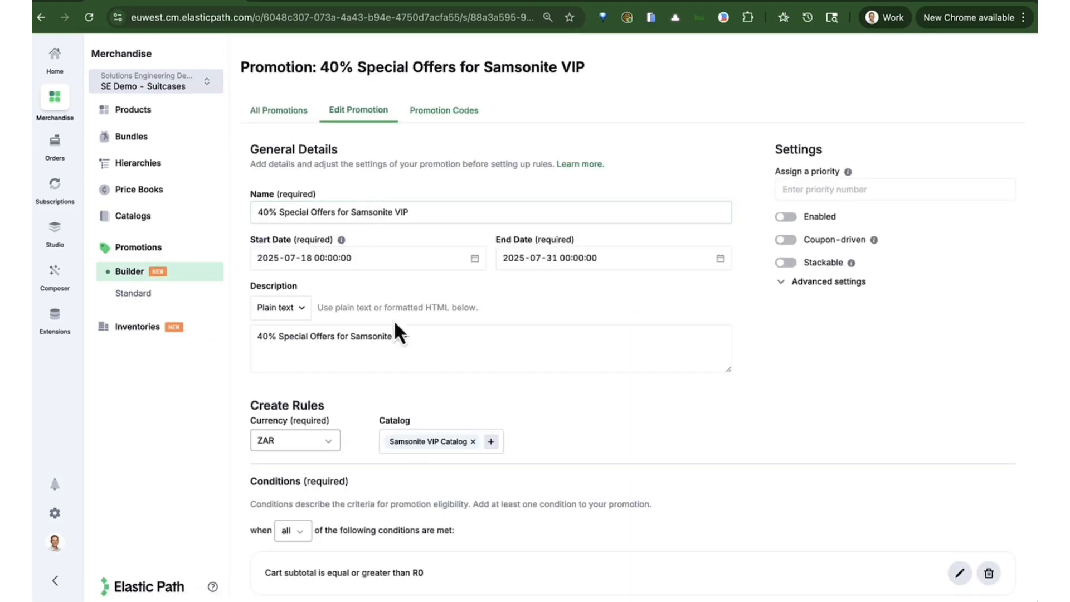
scroll(421, 439, down, 5)
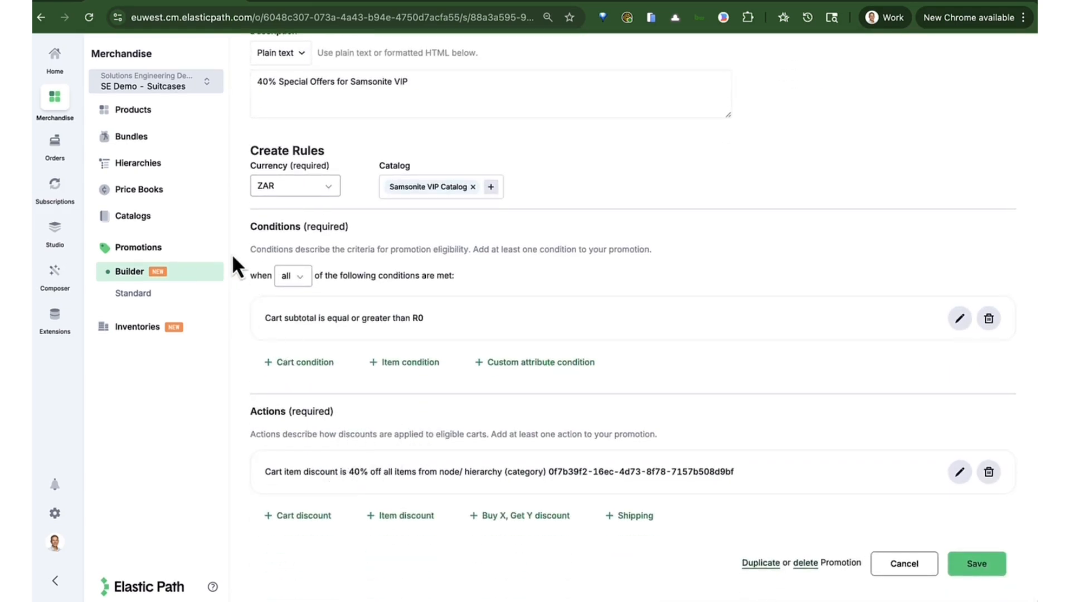
Step: Switch to the Tumi storefront and view the navigation categories on its home page
click(322, 4)
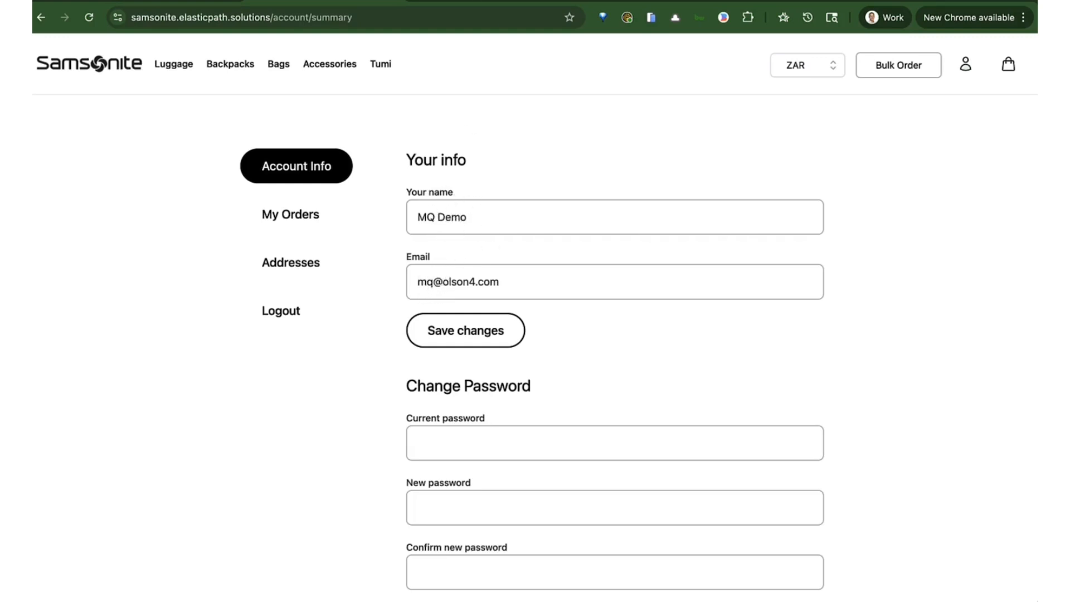
click(469, 5)
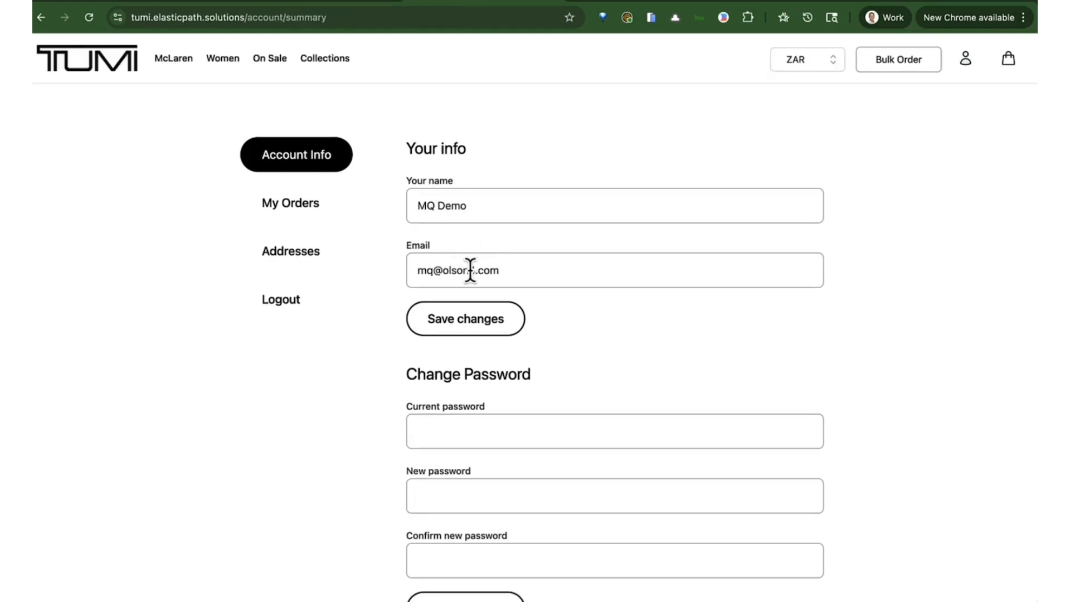
click(125, 69)
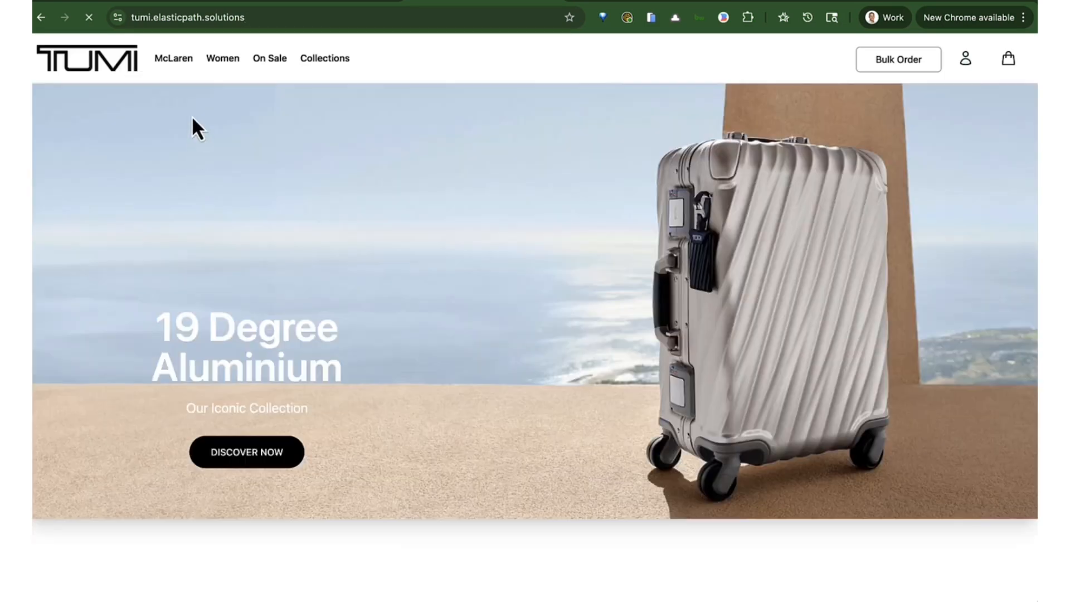
mouse_move(324, 63)
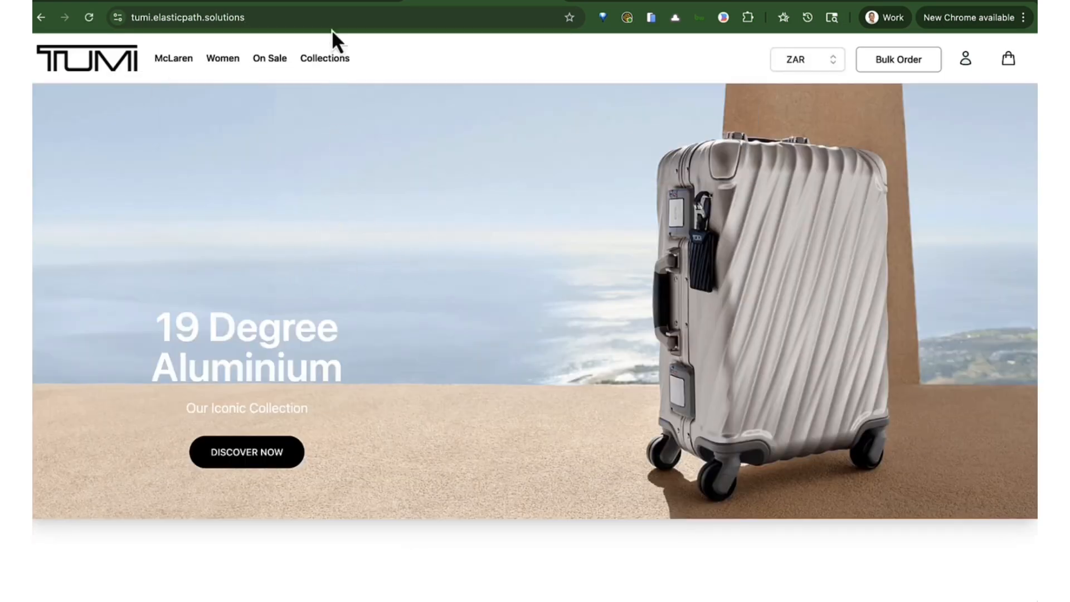
Step: View the Samsonite storefront's home page navigation, and switch to the other browser window with the Special Offers category
click(324, 5)
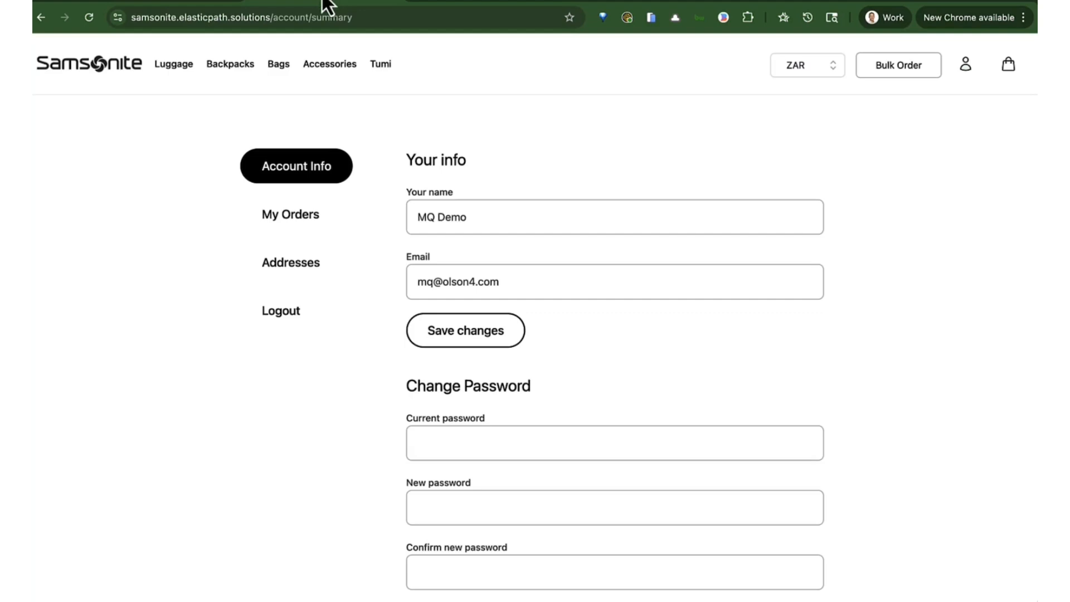
click(100, 60)
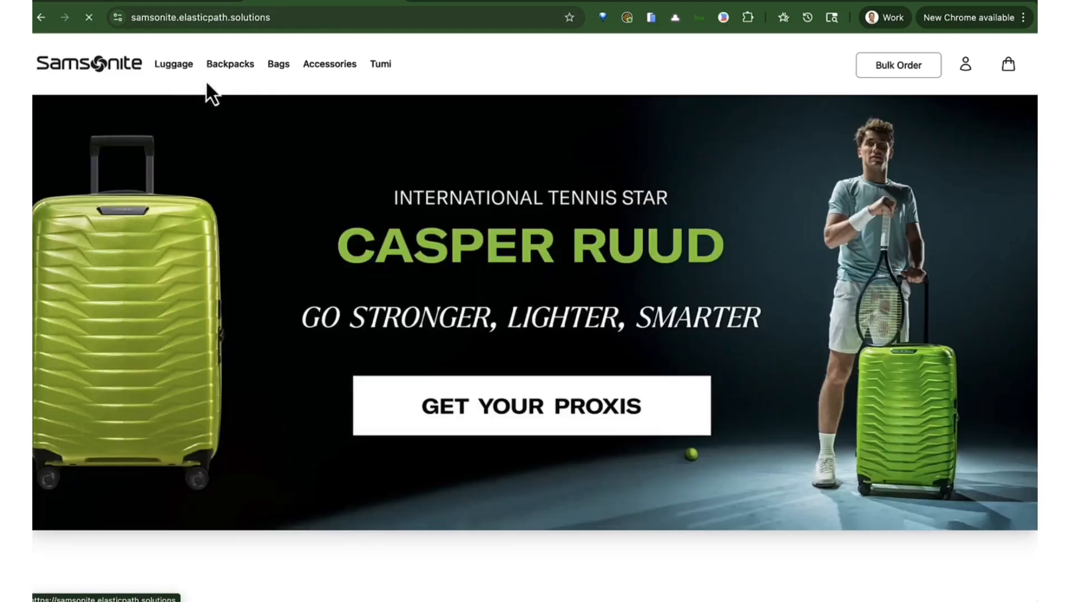
mouse_move(378, 68)
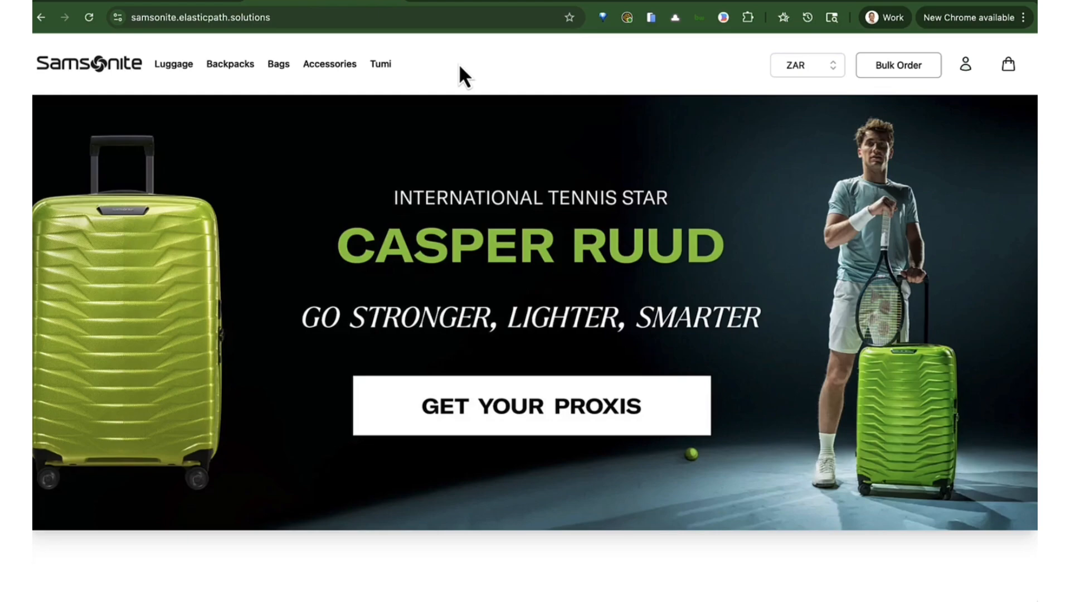
key(ctrl+Up)
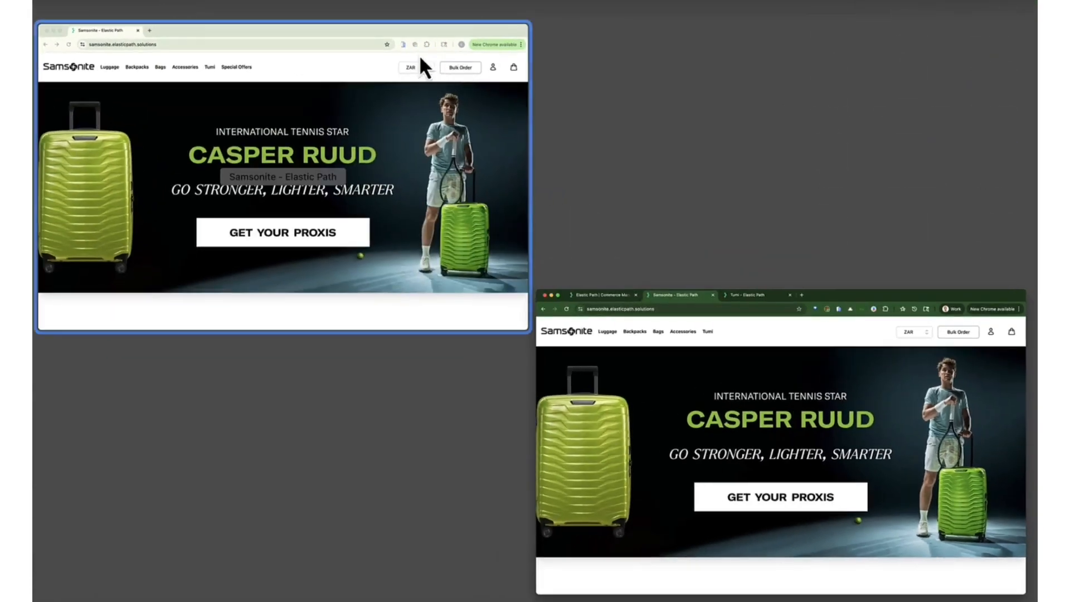
click(339, 56)
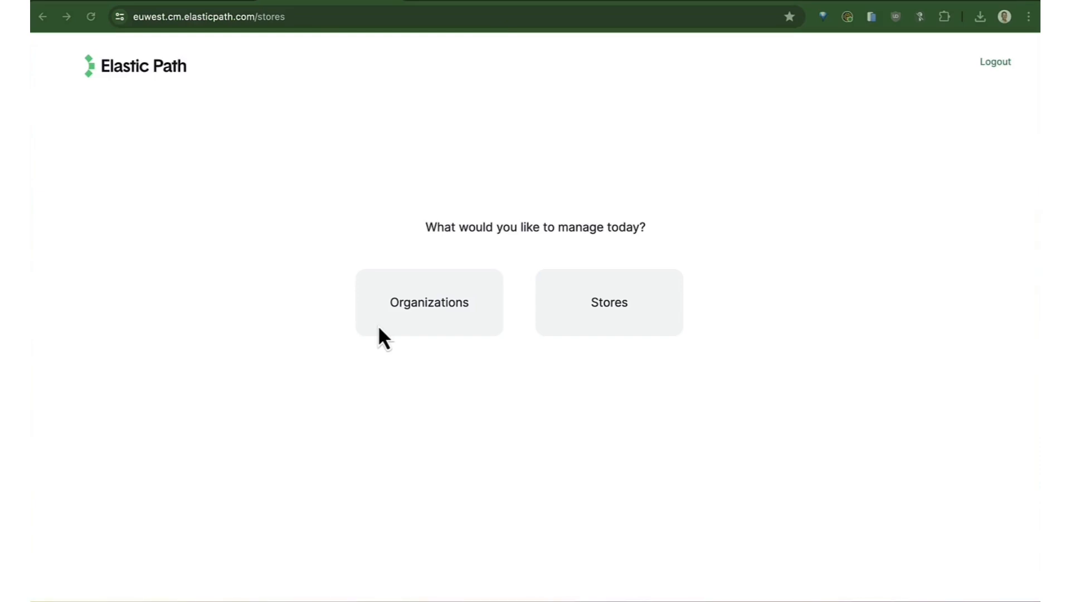
Step: Open the EP Presales (Org) organization and examine its organization-level product list
click(432, 301)
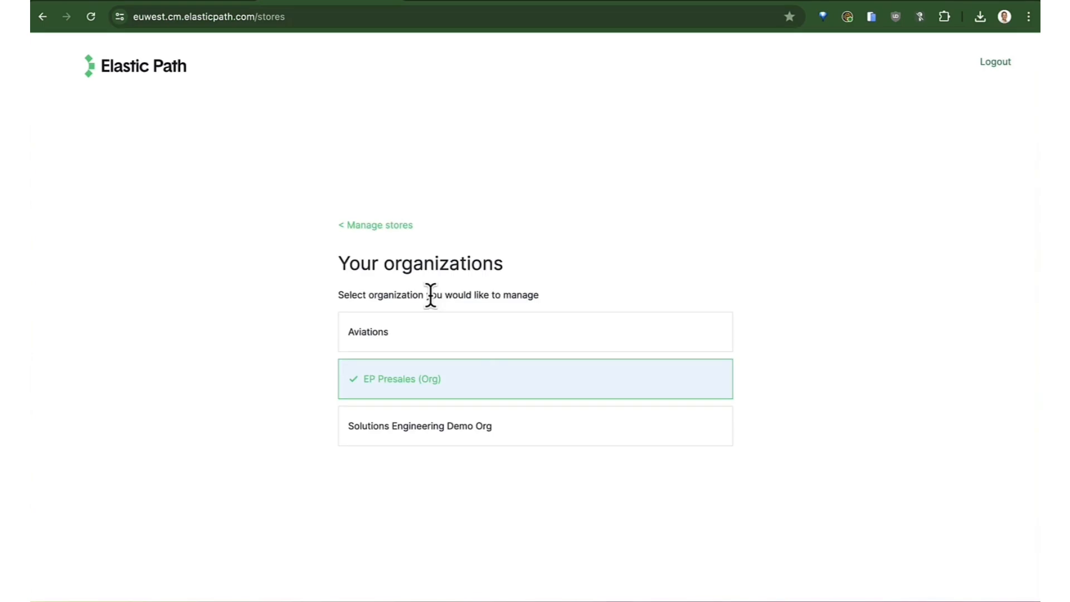
click(407, 378)
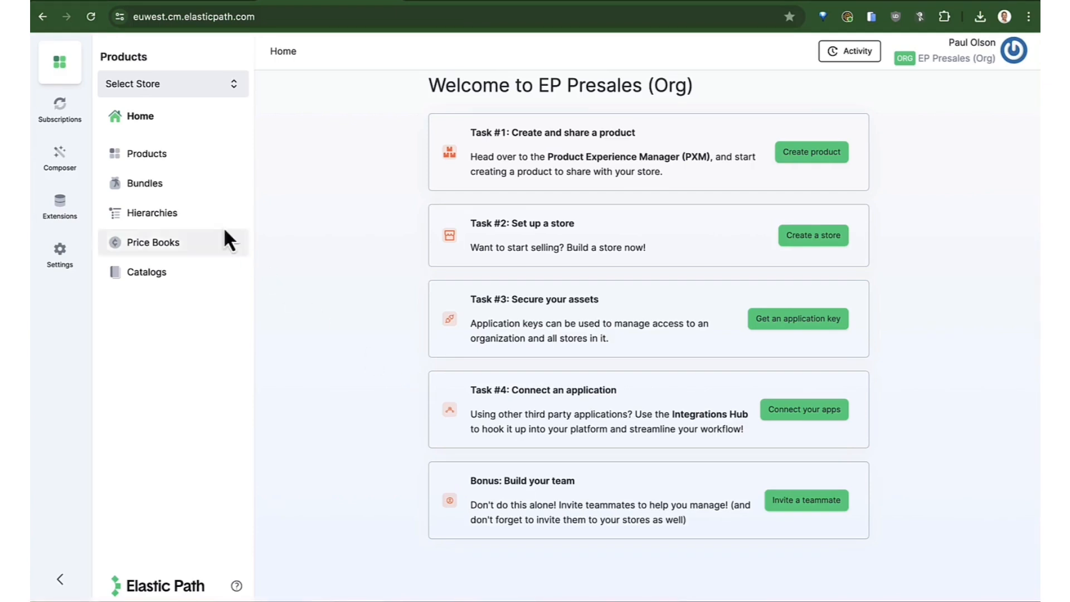
click(149, 162)
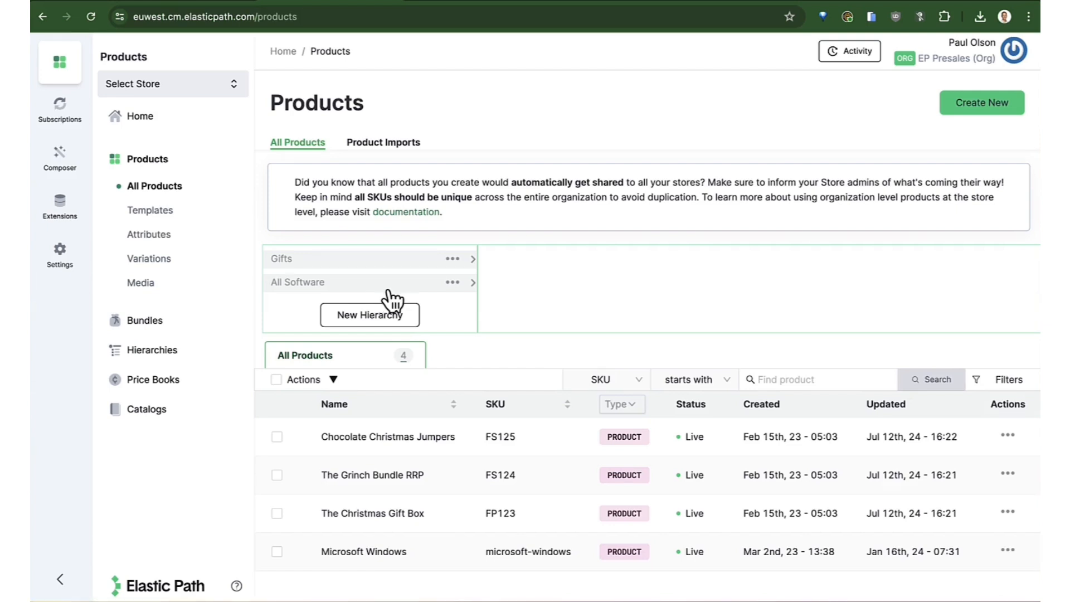
scroll(411, 466, down, 3)
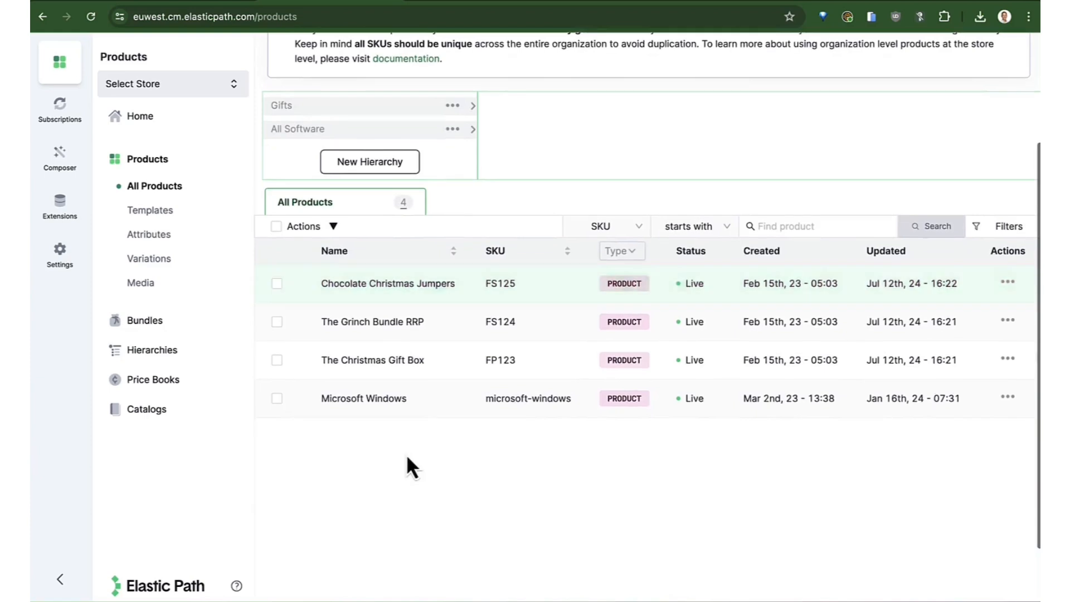
Step: View the organization-level price books, and examine the catalogs and their hierarchies
scroll(409, 464, up, 3)
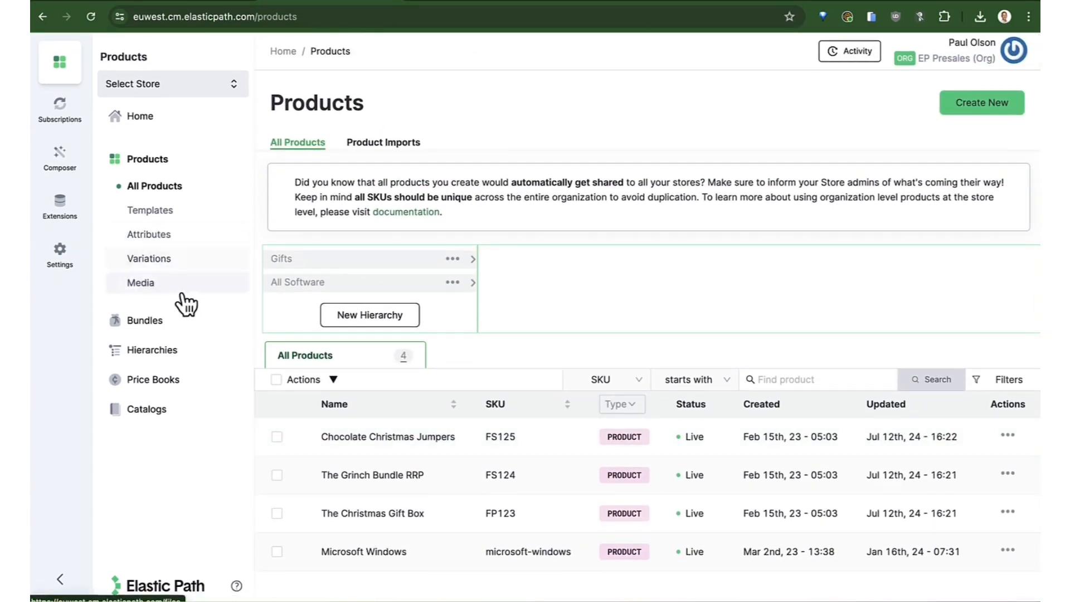
click(154, 381)
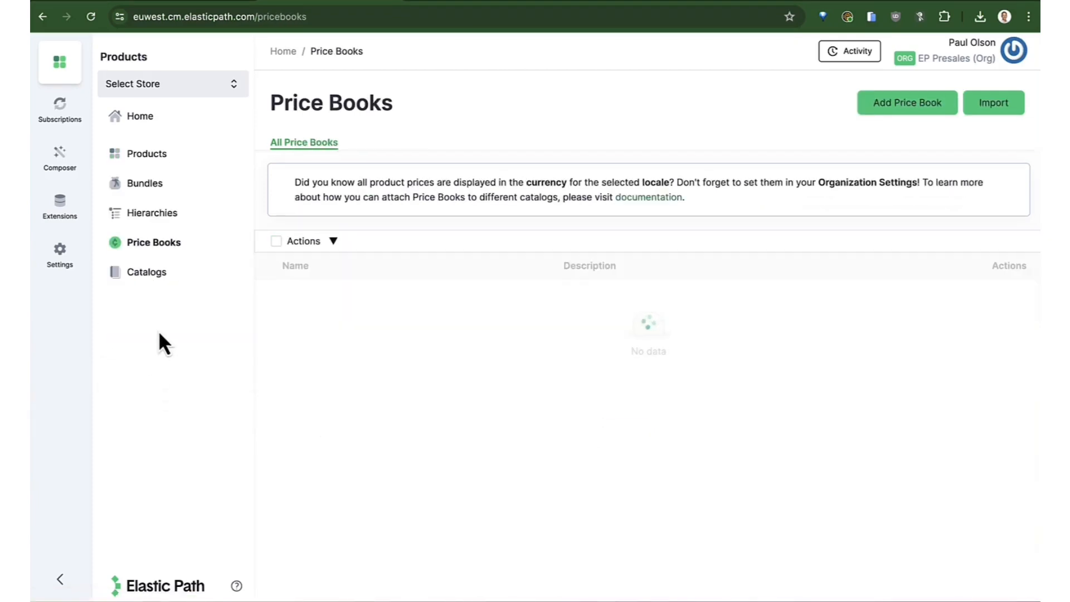
click(156, 277)
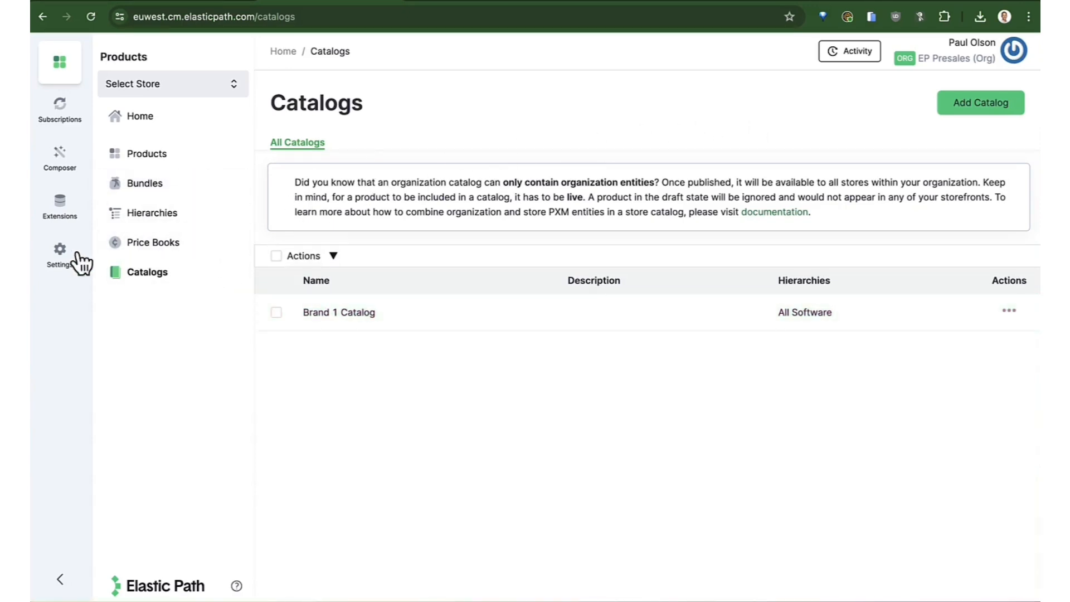
Step: Enter the EP Presales (Store) store from the organization's store list and view its products
click(62, 262)
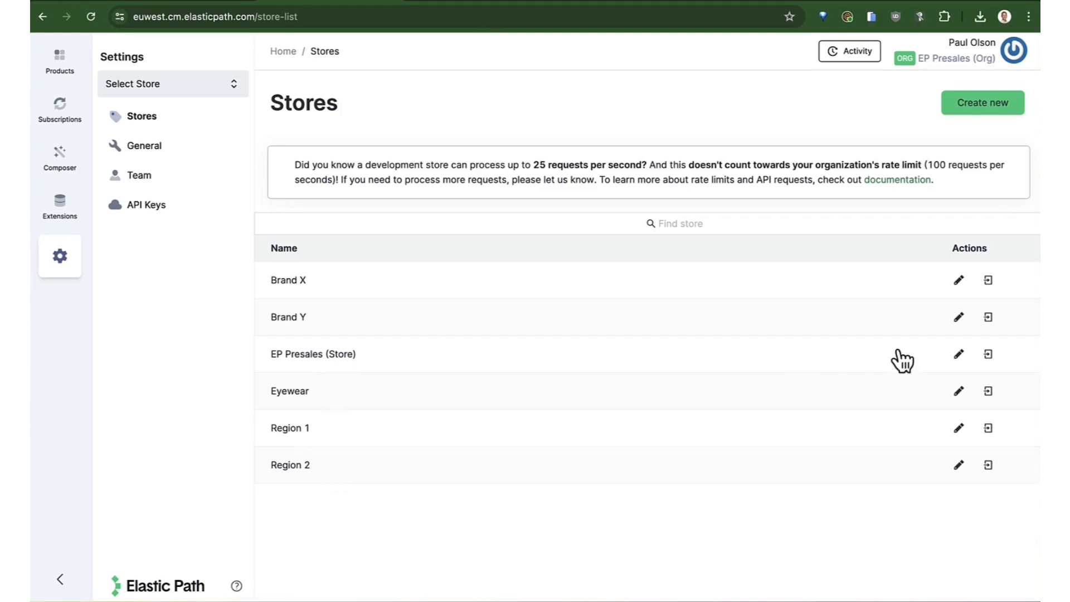
click(987, 357)
click(137, 189)
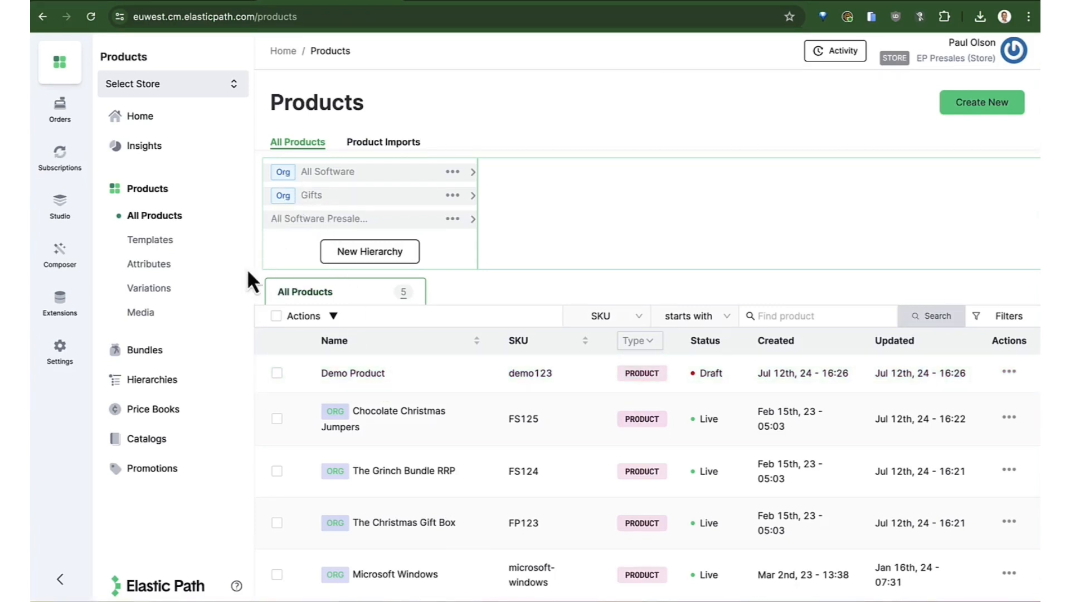
Step: Examine the store's catalogs and hierarchies, and show the available actions for the organization-level Gifts hierarchy
click(166, 441)
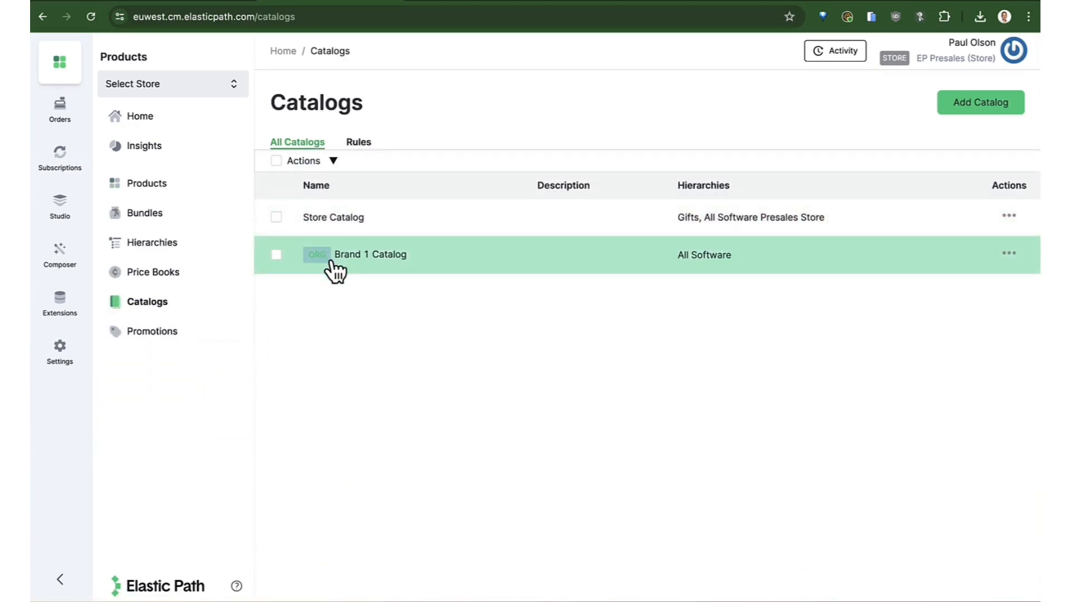
click(162, 244)
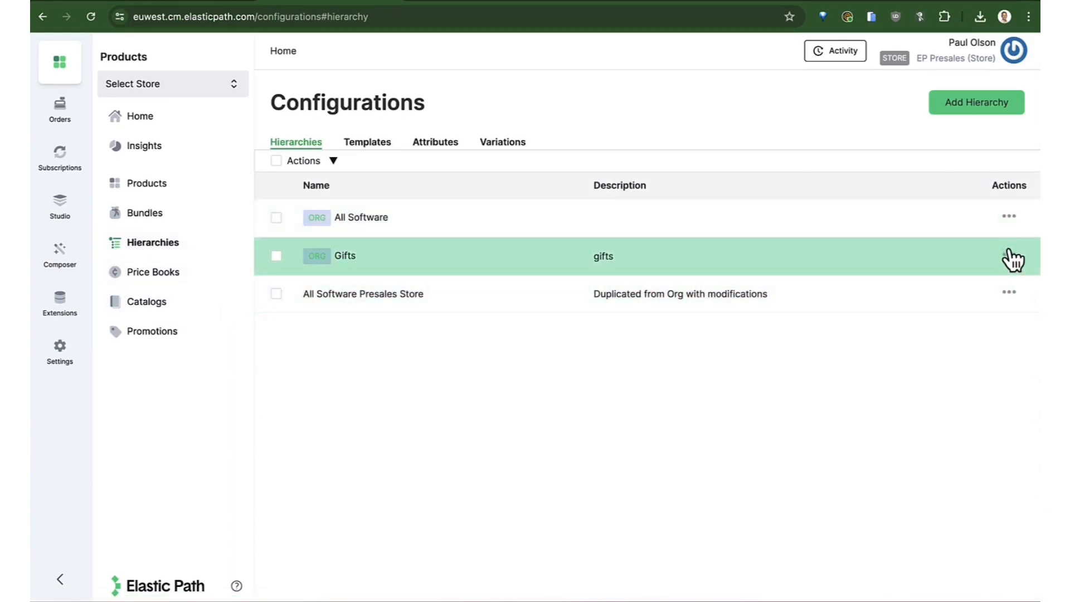
click(1009, 255)
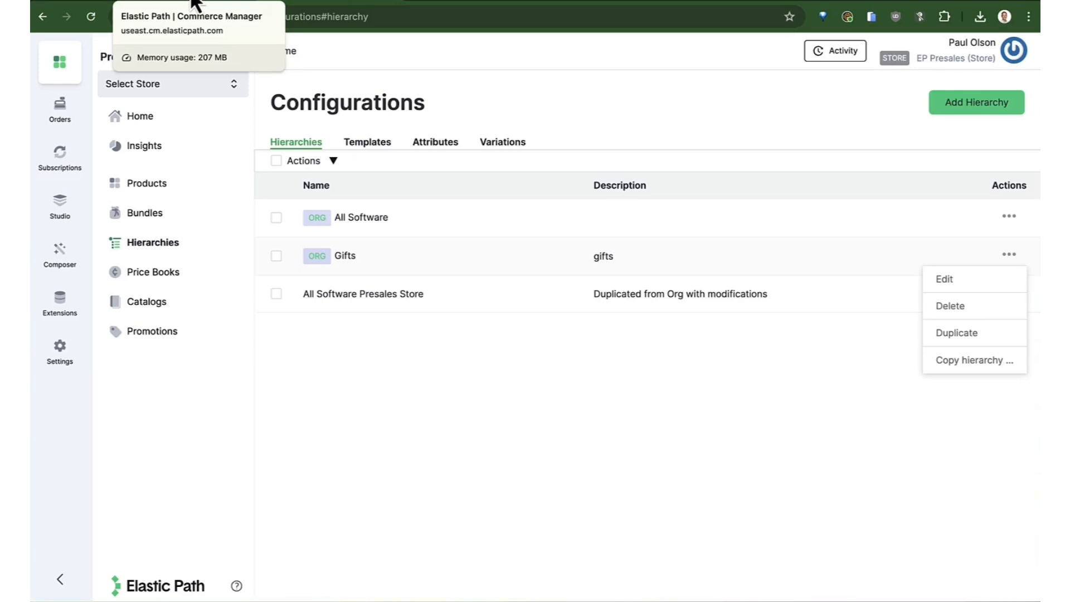
Step: Switch to the US East Commerce Manager, open the Orgill Test organization, and view its hierarchies and catalogs
click(191, 1)
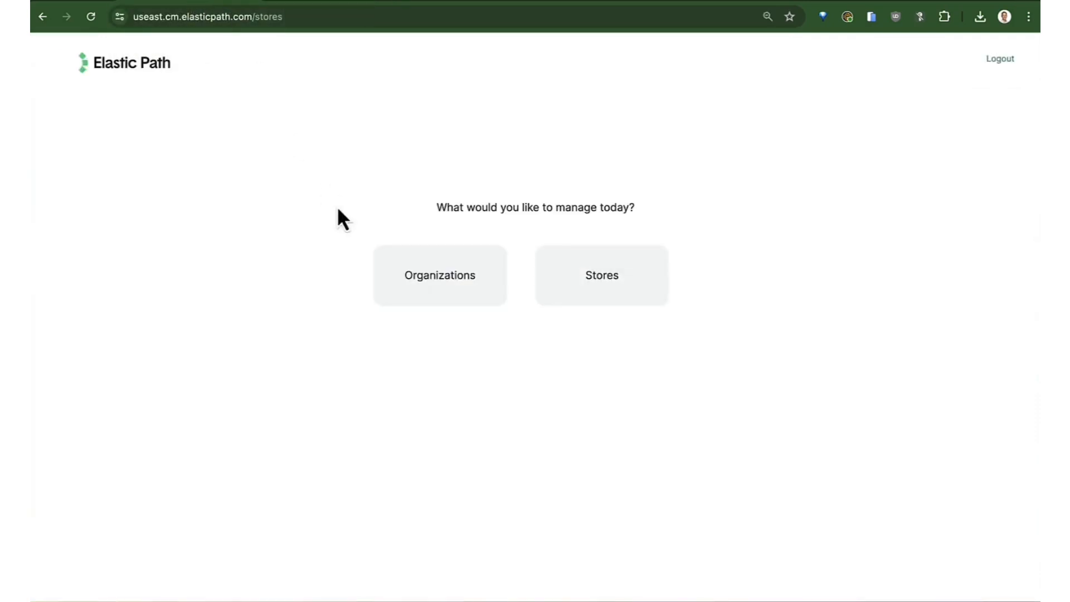
click(461, 282)
click(439, 303)
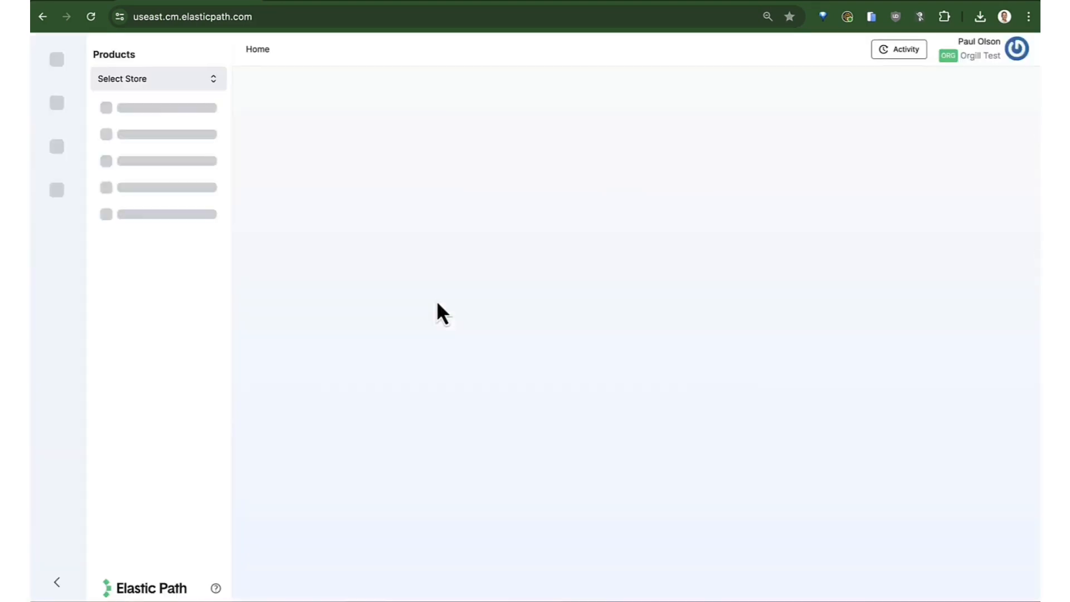
click(136, 196)
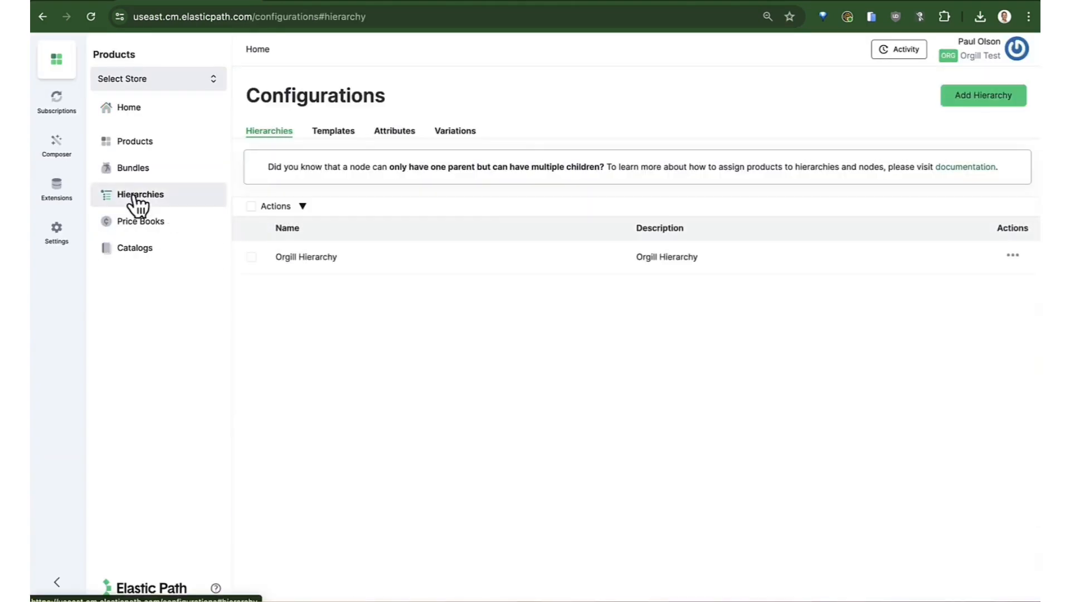
click(143, 251)
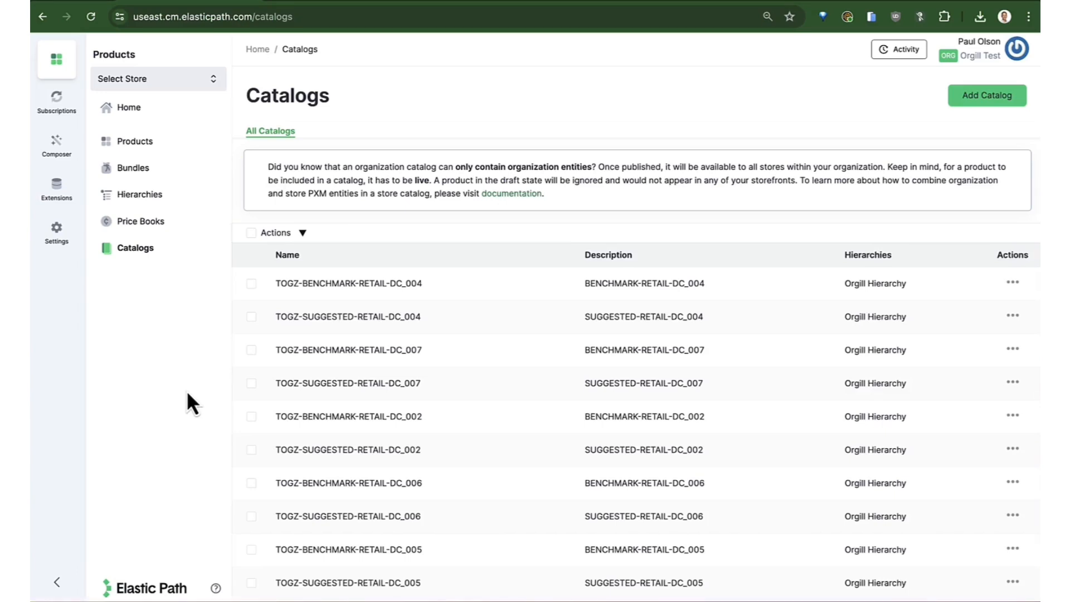
Step: Switch to the Elliott's Hardware storefront and look through its list of departments
click(473, 4)
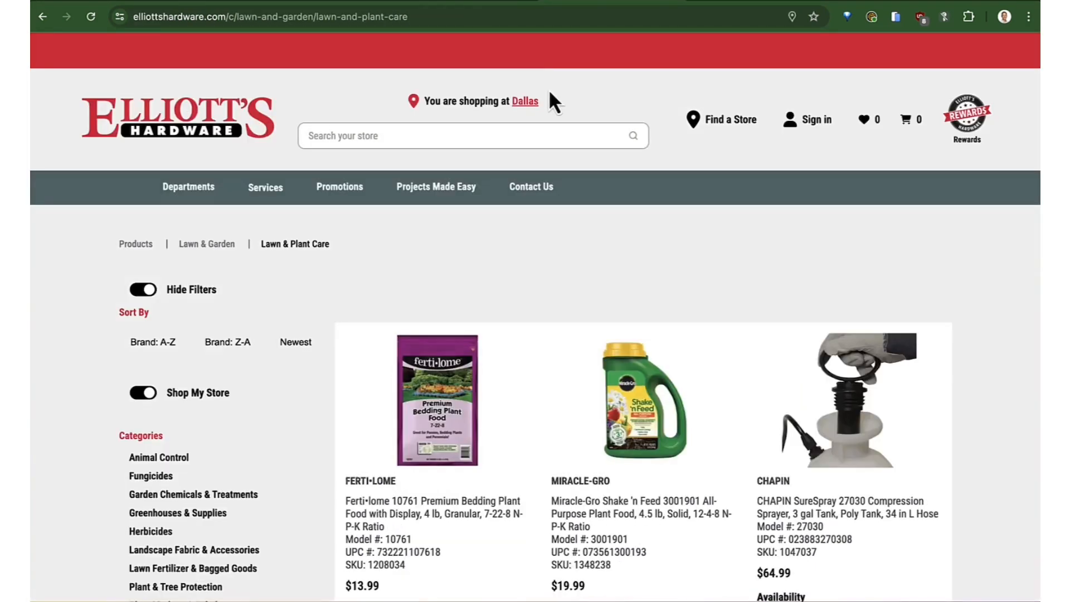
mouse_move(176, 189)
mouse_move(189, 300)
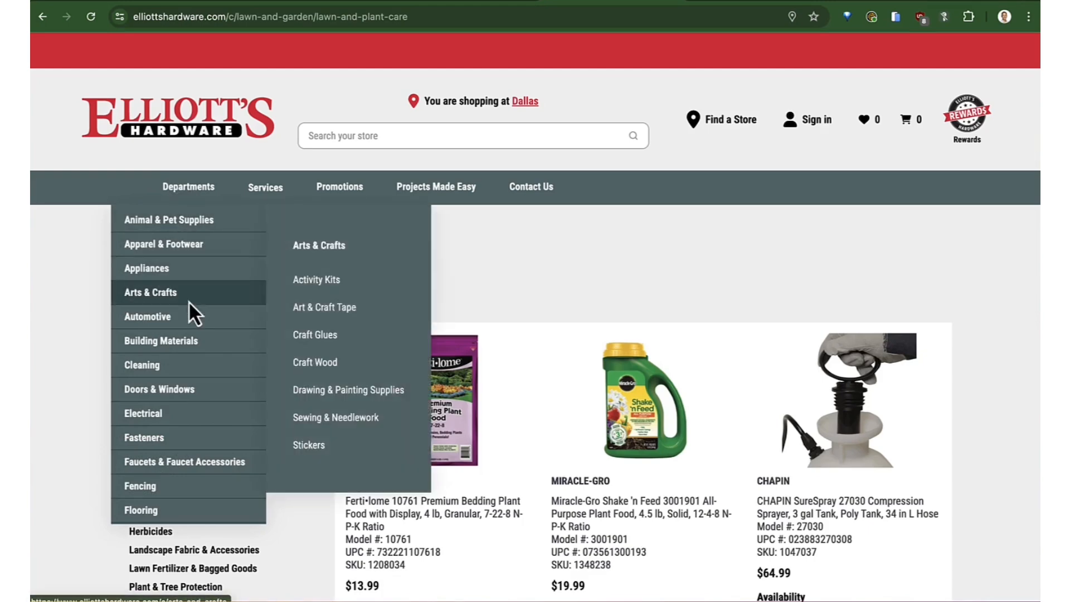
scroll(188, 299, down, 2)
scroll(189, 300, down, 5)
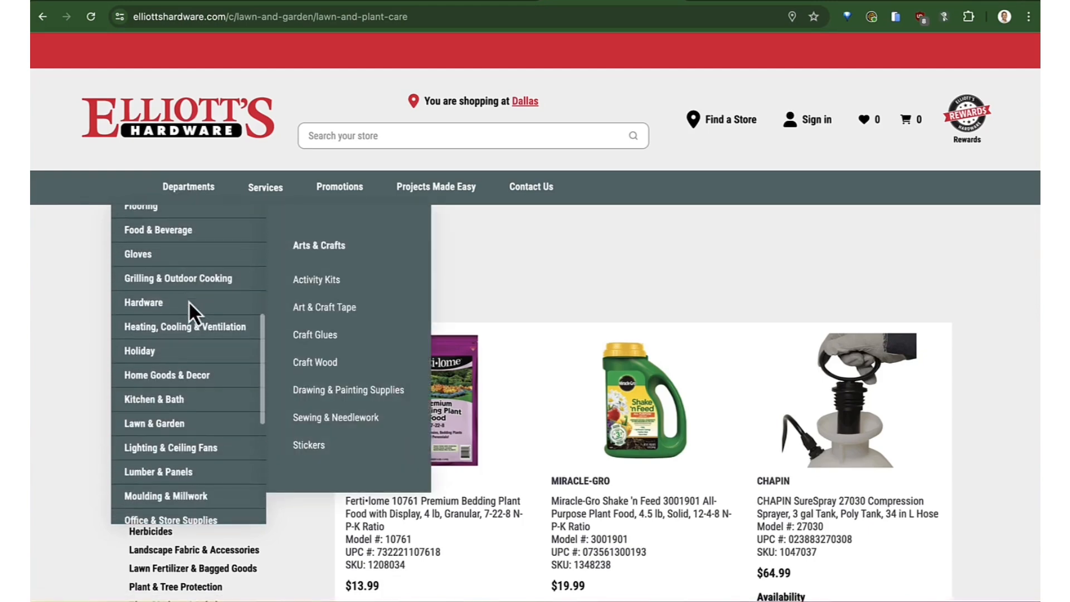
scroll(189, 306, down, 5)
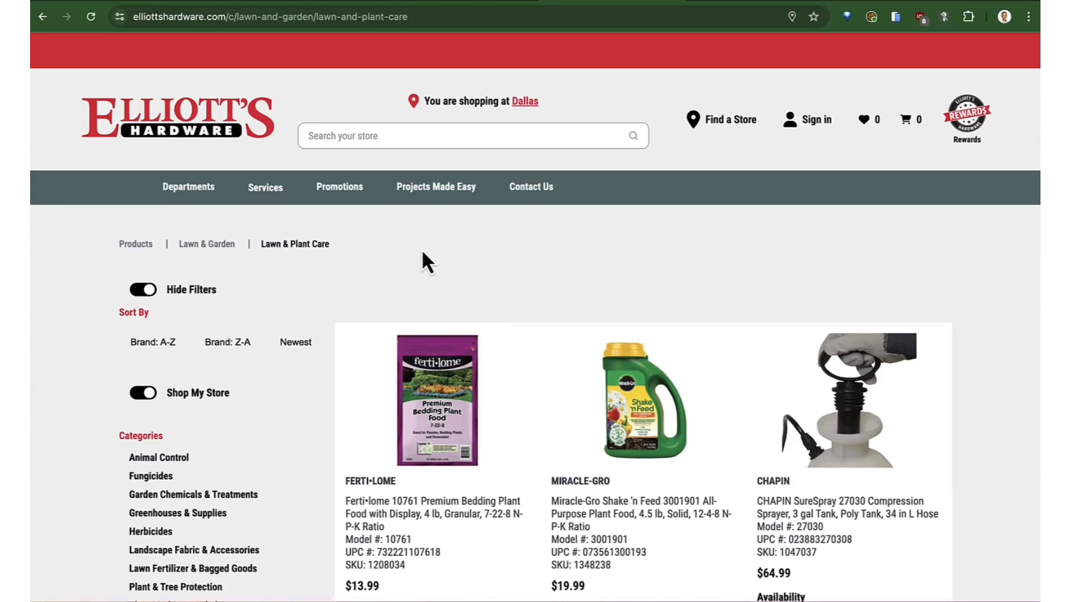
Step: Turn off the Shop My Store filter for Lawn & Plant Care and compare product prices and availability
scroll(422, 252, down, 3)
scroll(423, 252, down, 3)
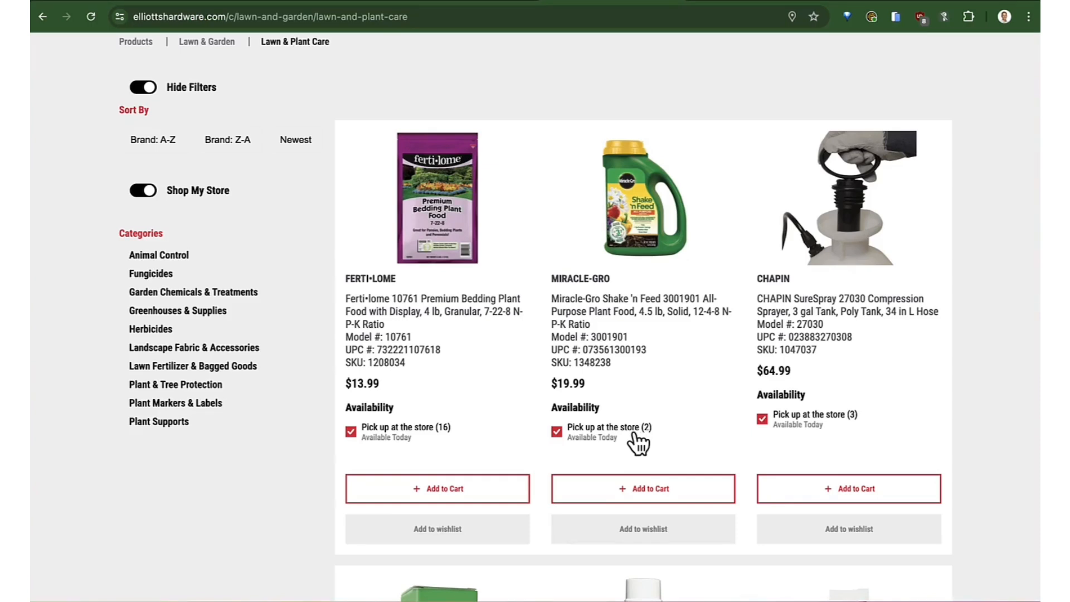
click(143, 193)
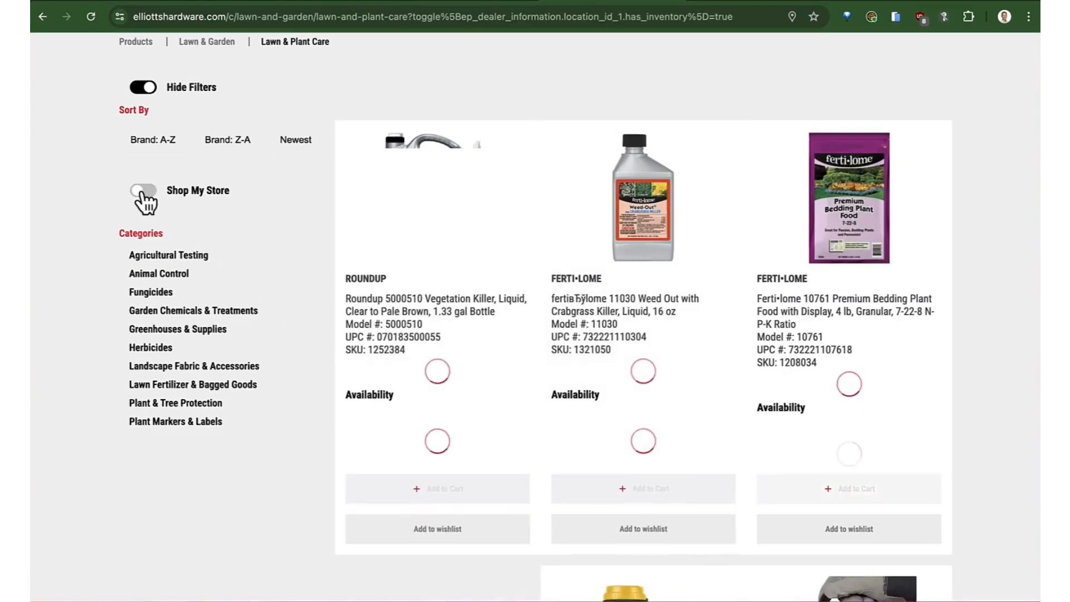
scroll(625, 338, down, 1)
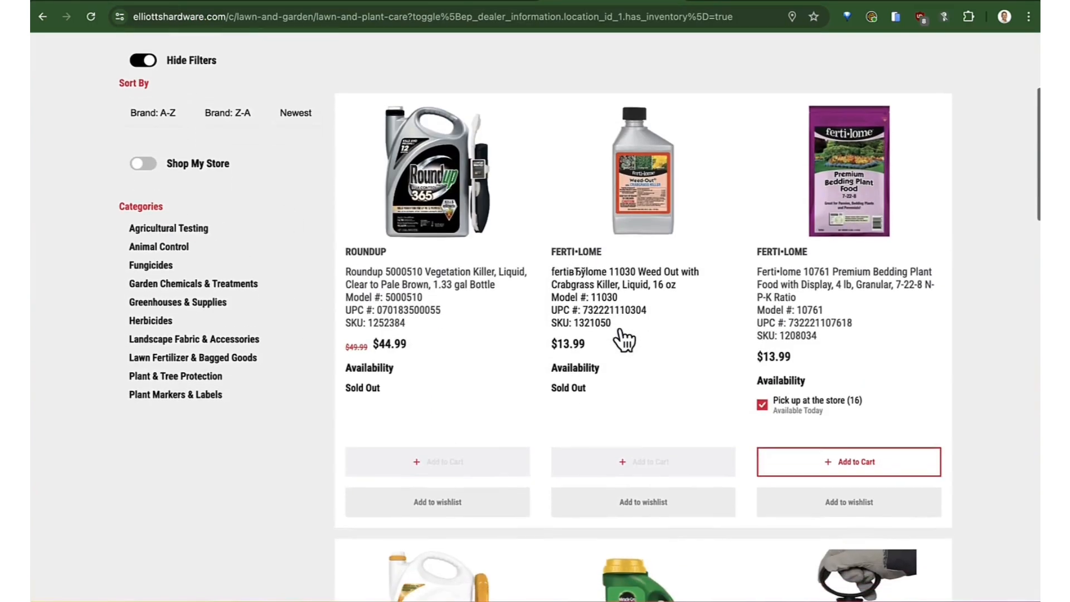
scroll(624, 340, up, 1)
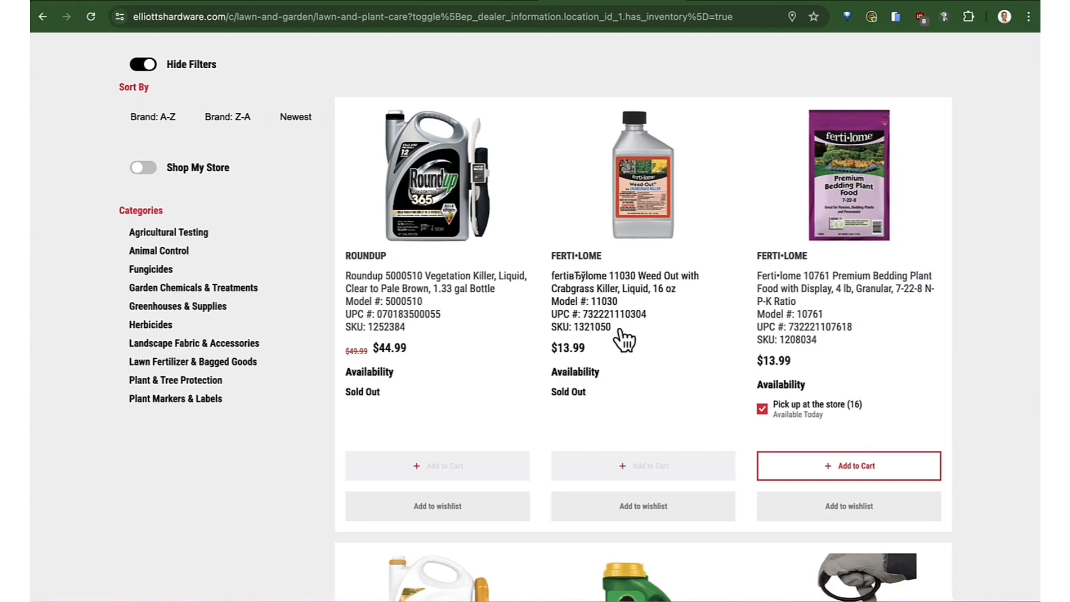
scroll(625, 341, down, 3)
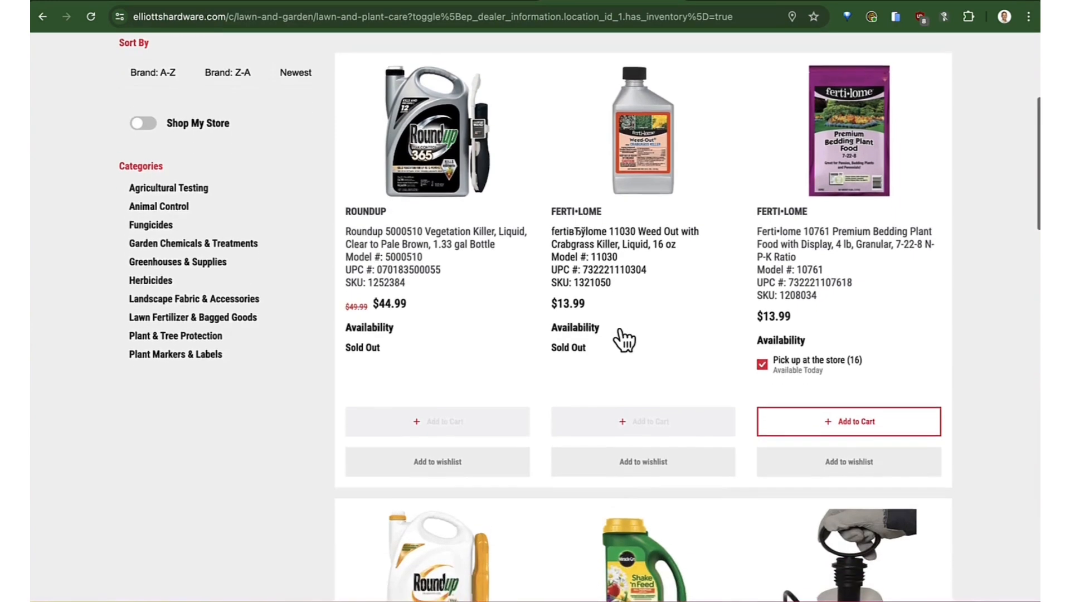
scroll(621, 338, up, 7)
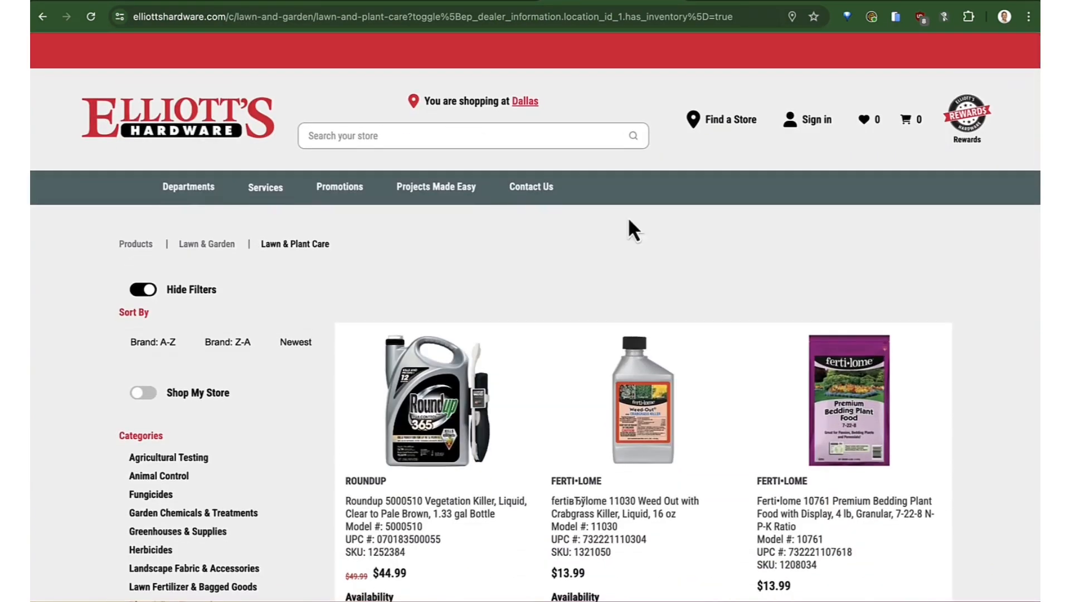
Step: Switch to the Hardware Now storefront and view the products and filters in its Lawn and Garden category
click(735, 3)
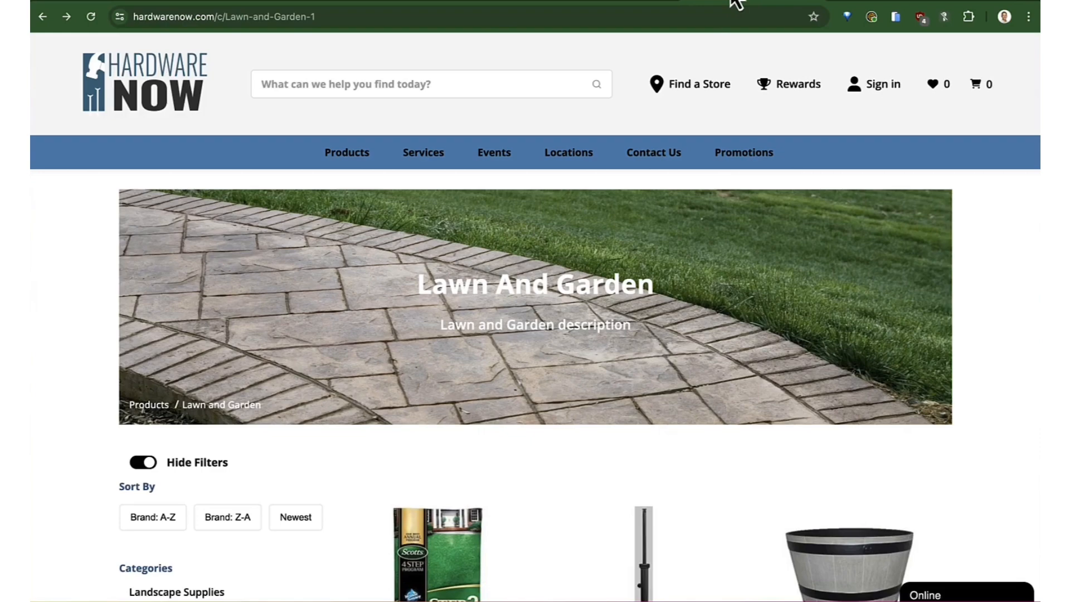
scroll(708, 162, down, 4)
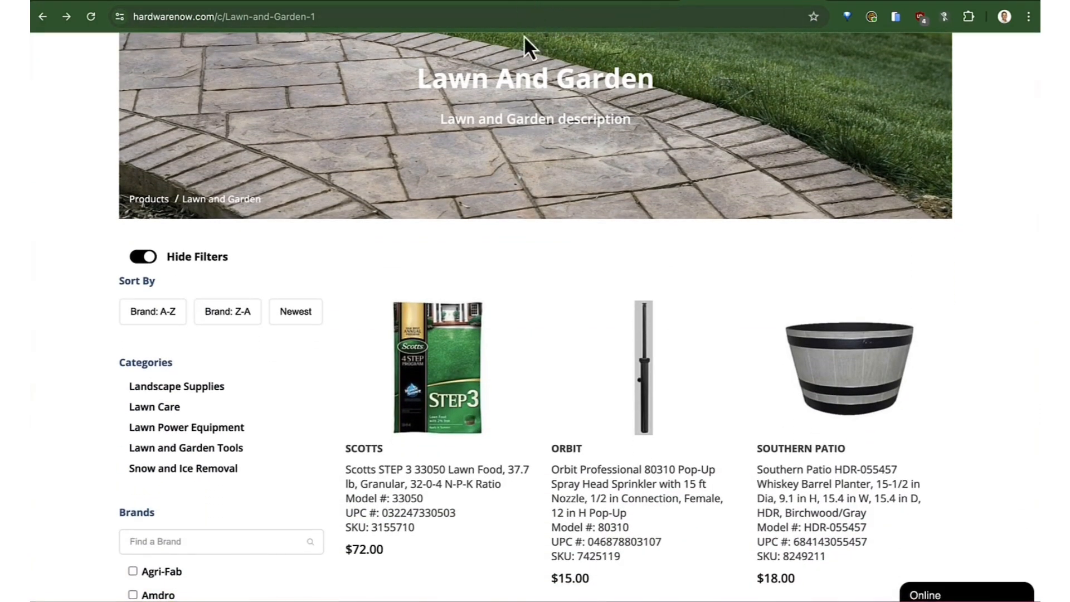
scroll(531, 162, down, 3)
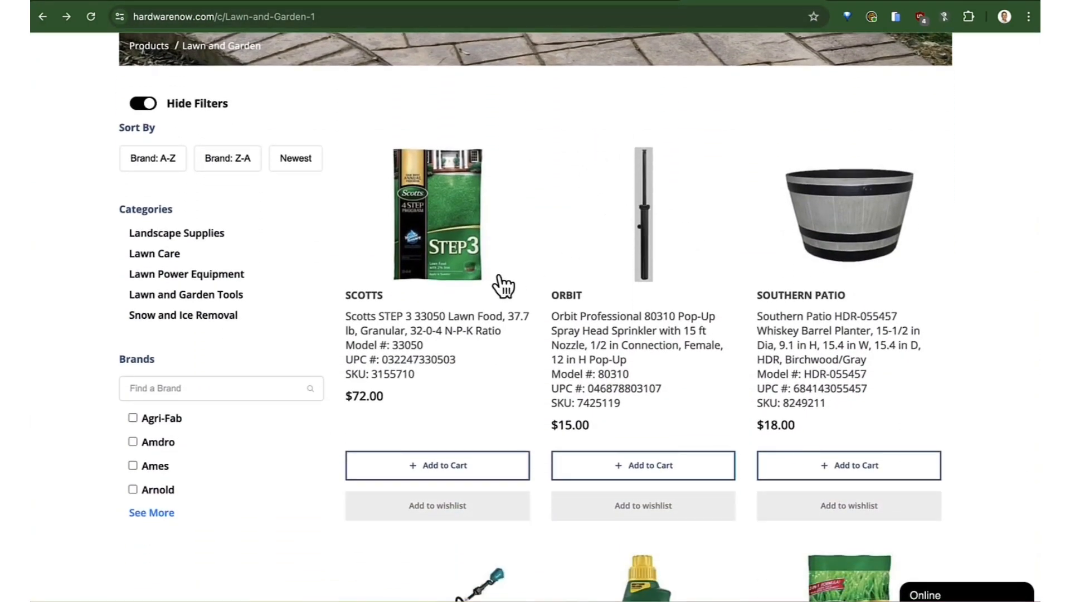